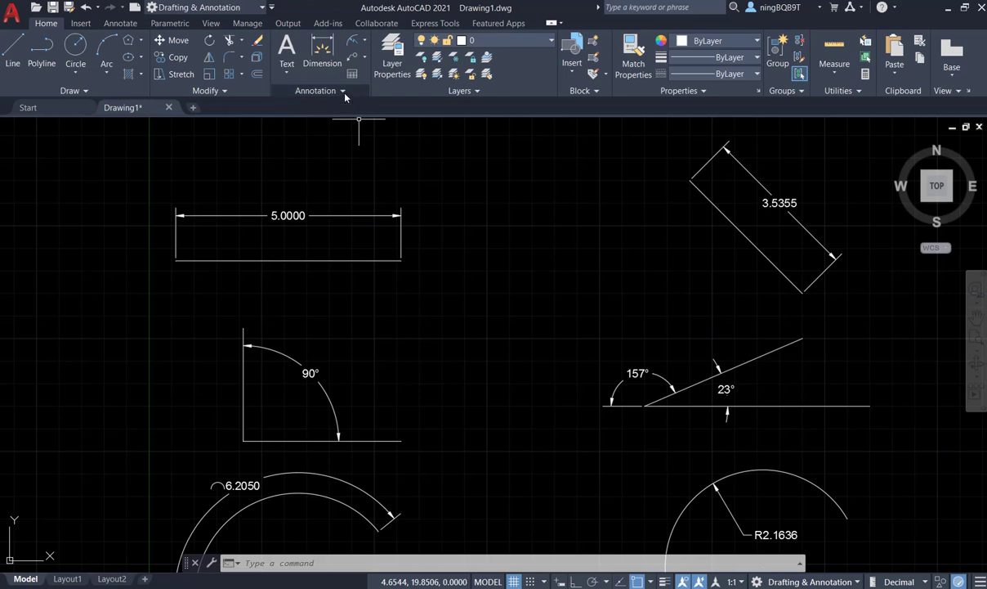
Zoom to the drawing extents, then zoom in closer on the circles and pentagon
{"action": "left_click", "coordinate": [367, 42]}
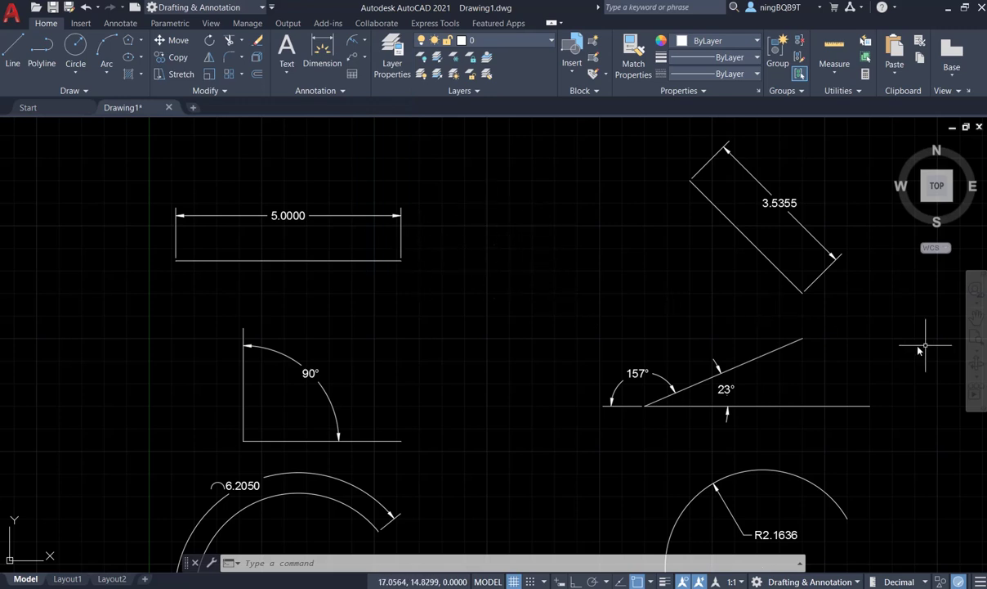
{"action": "left_click", "coordinate": [979, 351]}
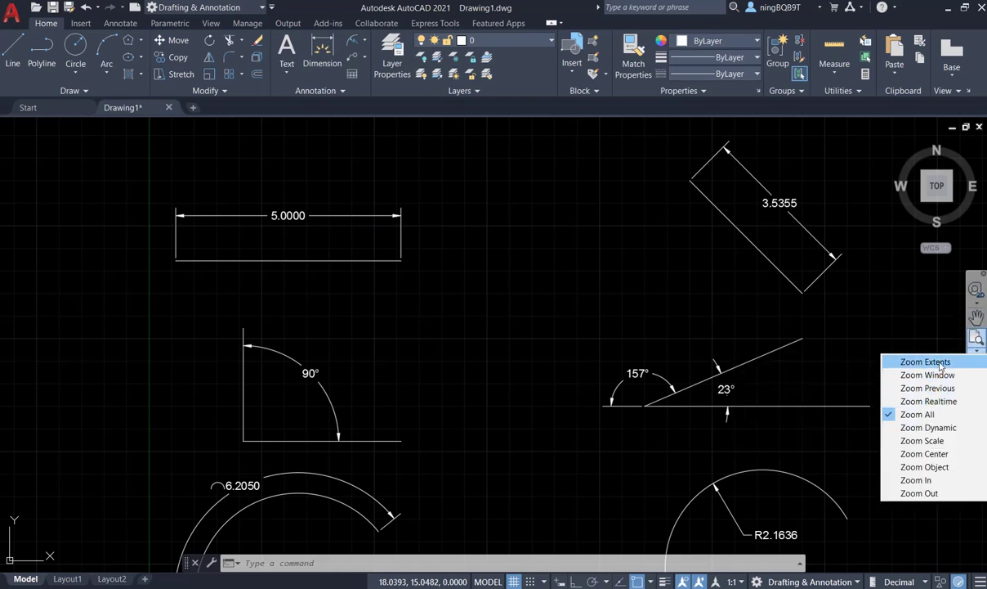
{"action": "left_click", "coordinate": [940, 363]}
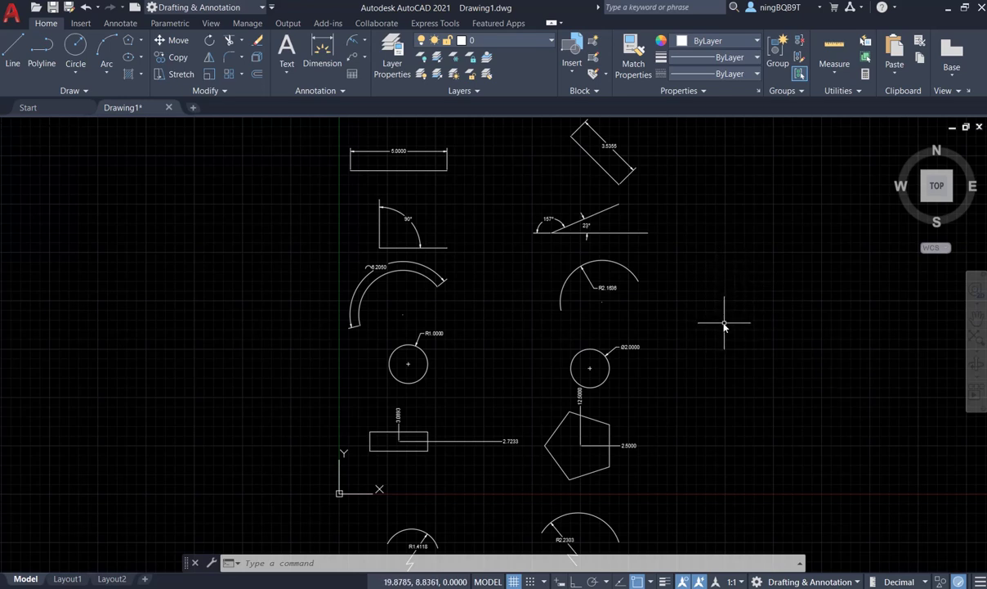
{"action": "scroll", "coordinate": [686, 327], "scroll_direction": "up", "scroll_amount": 2}
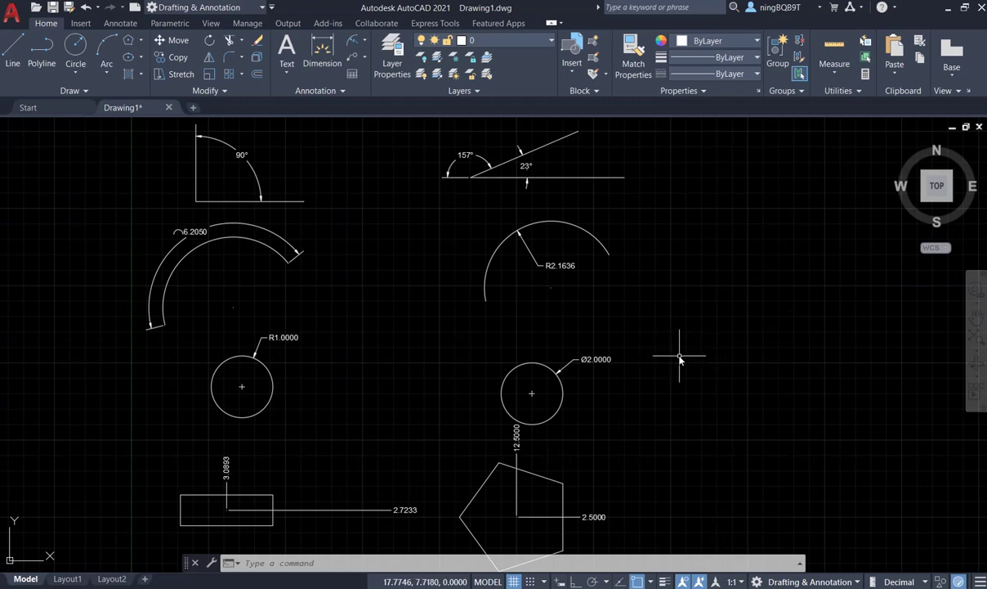
Review the snap and grid spacing in Drafting Settings and accept them
{"action": "left_click", "coordinate": [545, 582]}
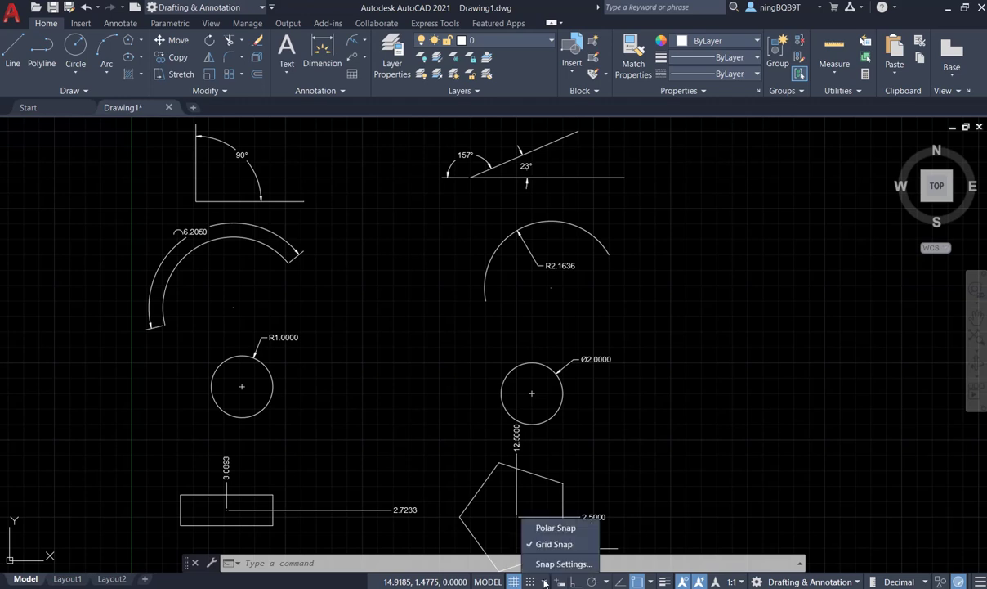
{"action": "left_click", "coordinate": [564, 564]}
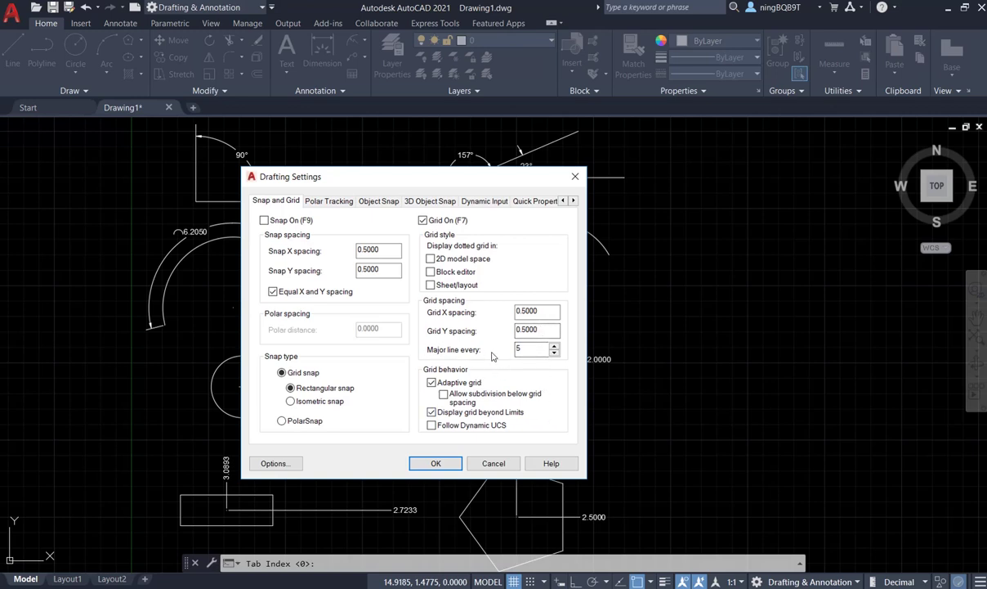
{"action": "left_click", "coordinate": [432, 464]}
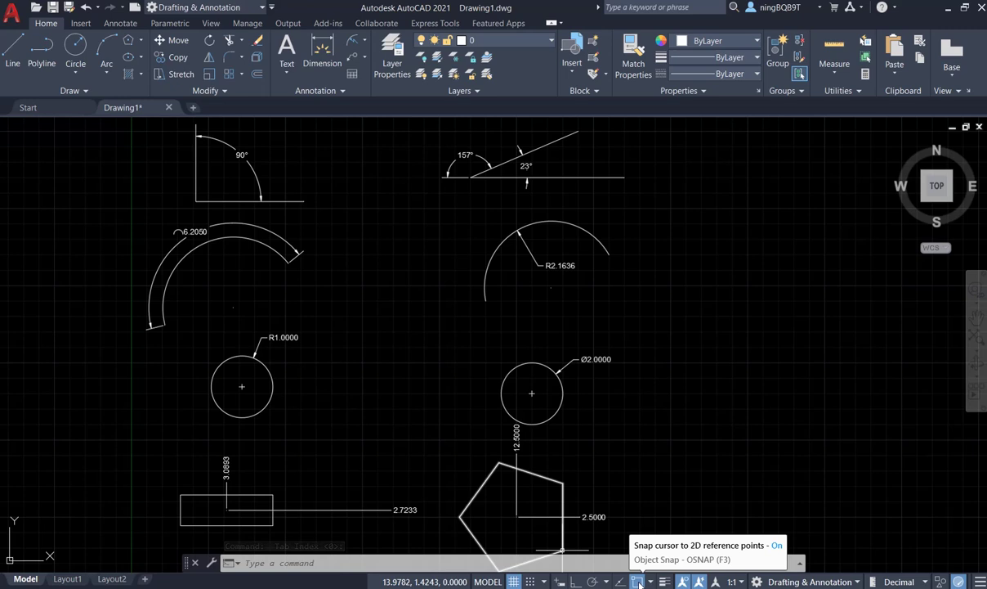
Keep object snap on and add Center to the active object snap points
{"action": "left_click", "coordinate": [639, 581]}
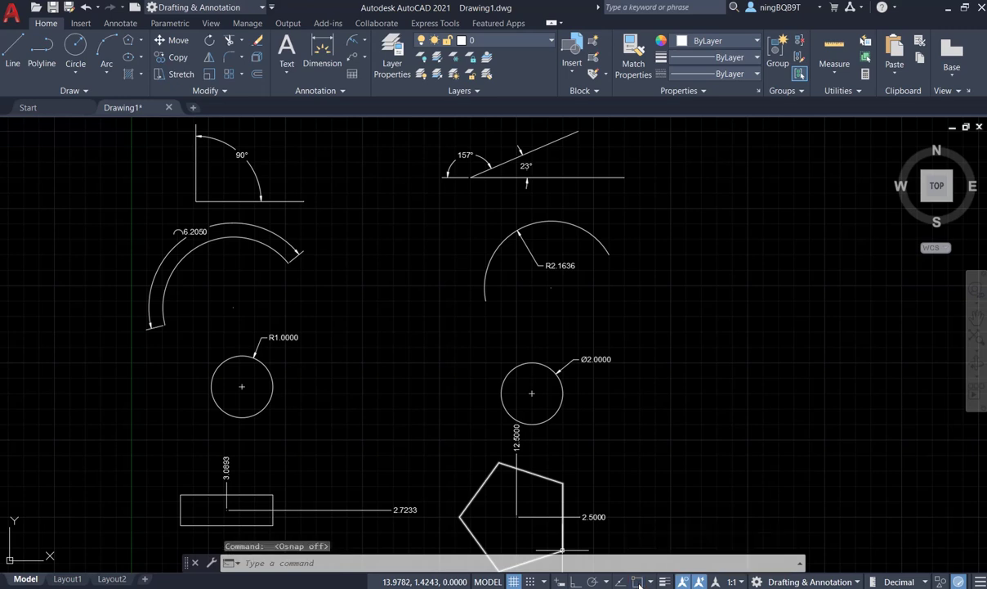
{"action": "left_click", "coordinate": [638, 582]}
{"action": "left_click", "coordinate": [651, 581]}
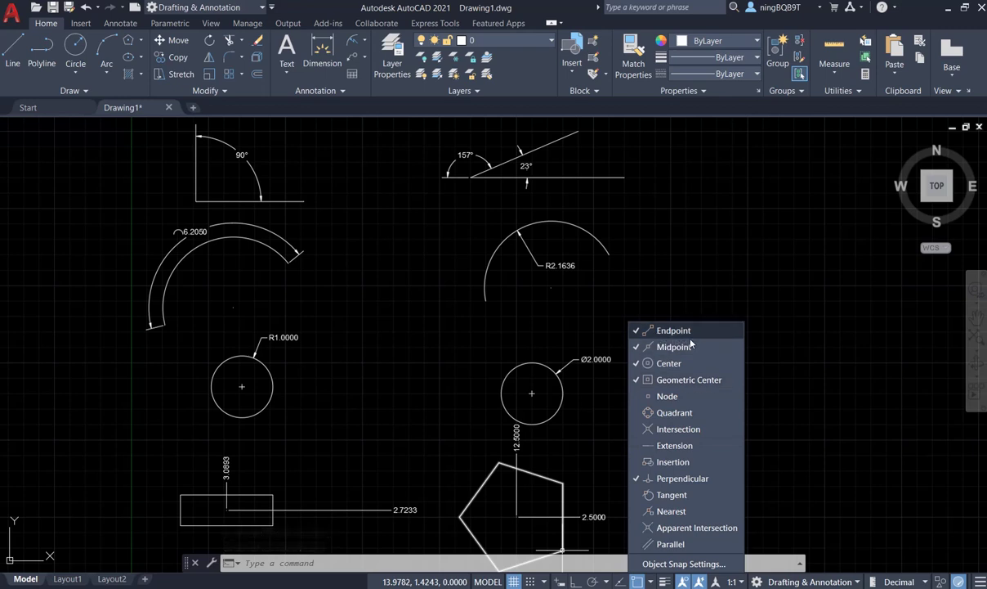
{"action": "left_click", "coordinate": [685, 363]}
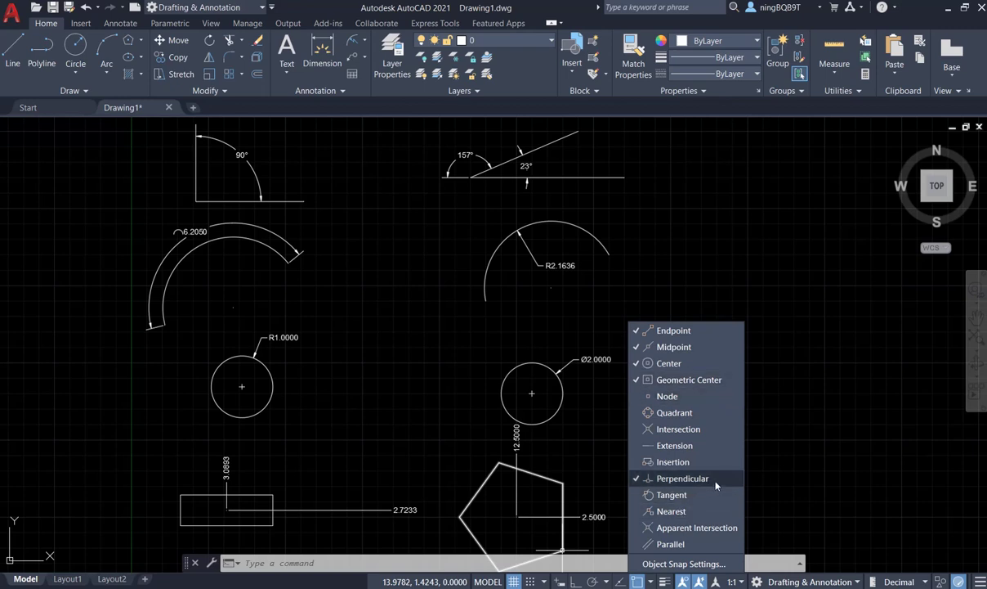
{"action": "left_click", "coordinate": [769, 443]}
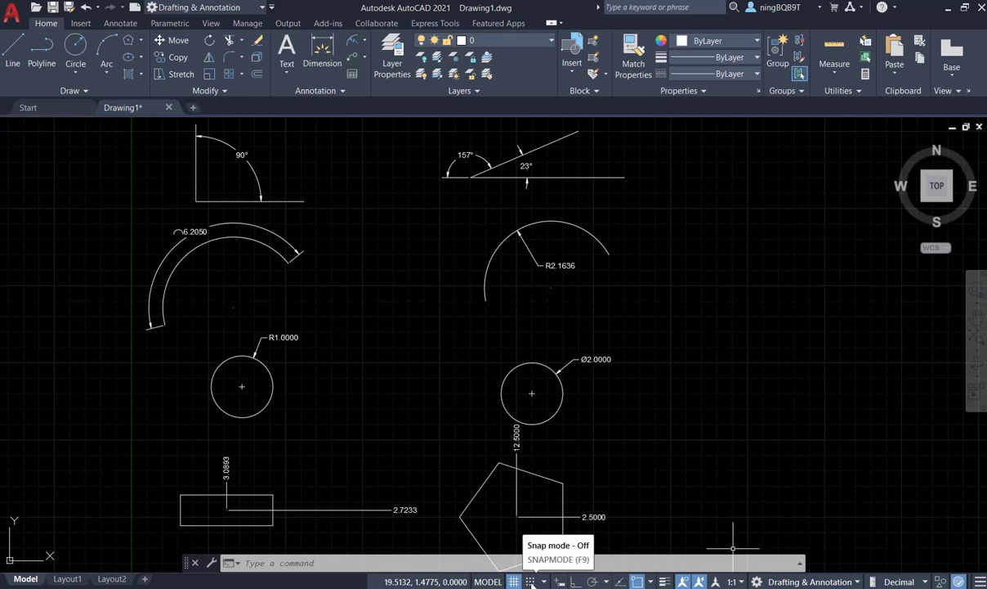
With grid snap on, draw a horizontal line at the upper left of the sheet
{"action": "left_click", "coordinate": [976, 319]}
{"action": "mouse_move", "coordinate": [668, 221]}
{"action": "left_mouse_down"}
{"action": "mouse_move", "coordinate": [677, 284]}
{"action": "mouse_move", "coordinate": [757, 401]}
{"action": "left_mouse_up"}
{"action": "left_click_drag", "start_coordinate": [498, 264], "coordinate": [539, 243]}
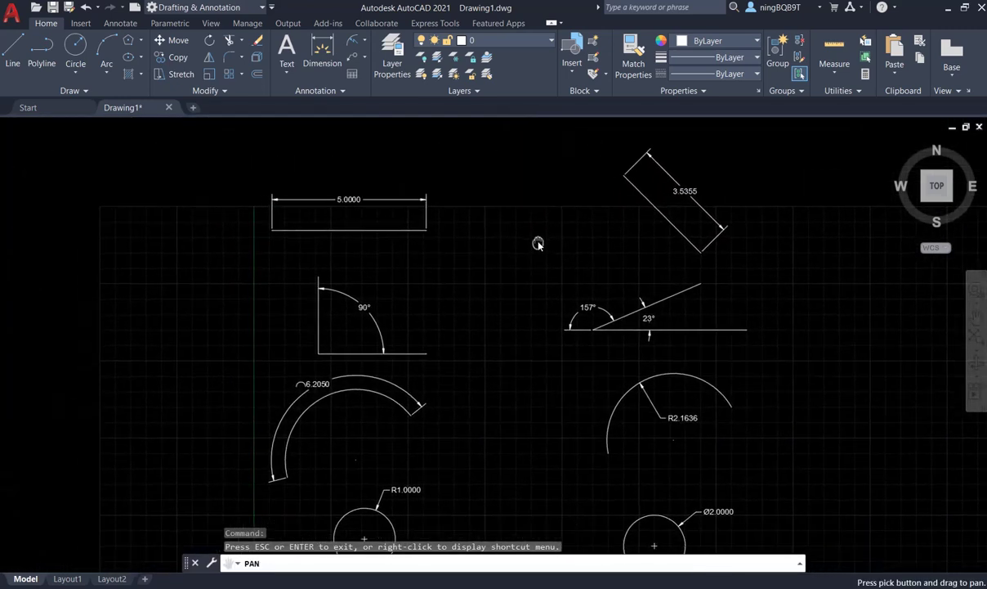
{"action": "right_click", "coordinate": [837, 352]}
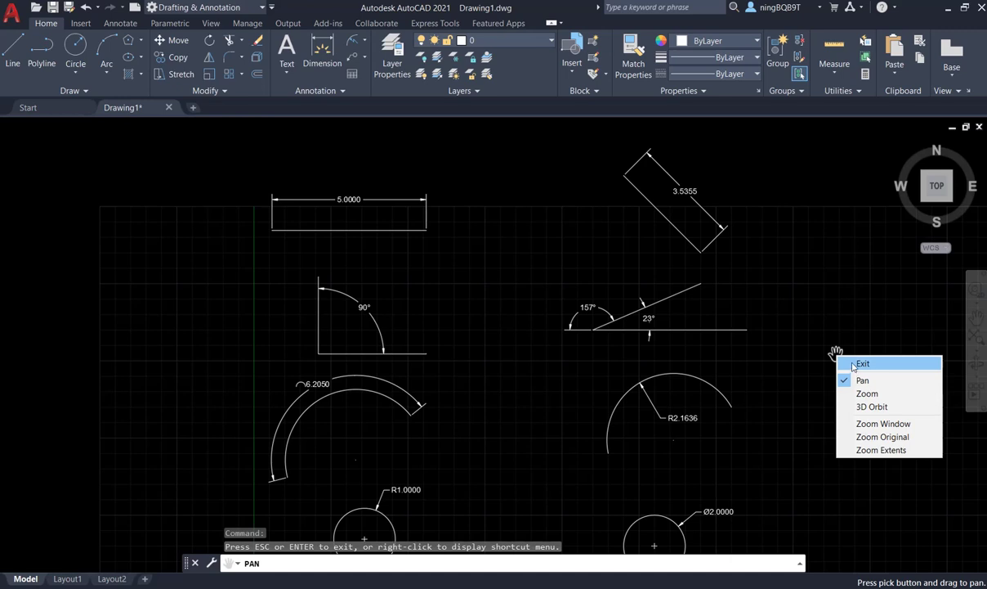
{"action": "left_click", "coordinate": [855, 363]}
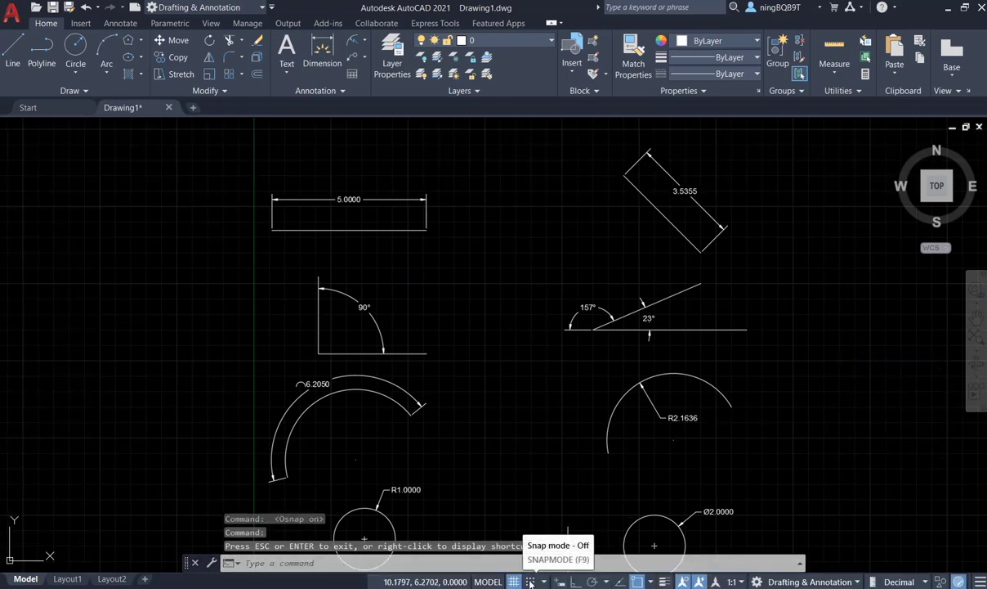
{"action": "left_click", "coordinate": [531, 582]}
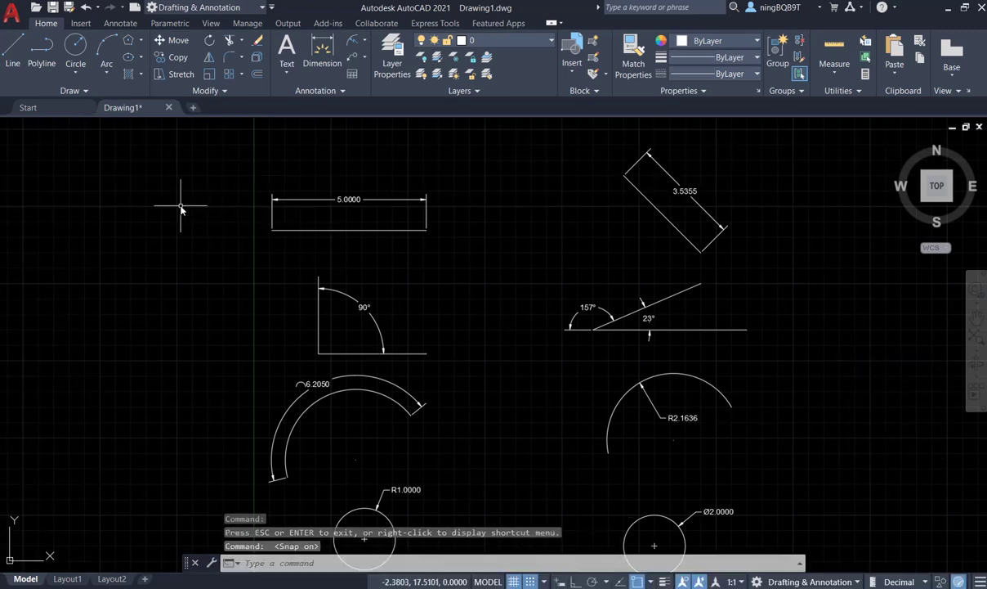
{"action": "left_click", "coordinate": [13, 49]}
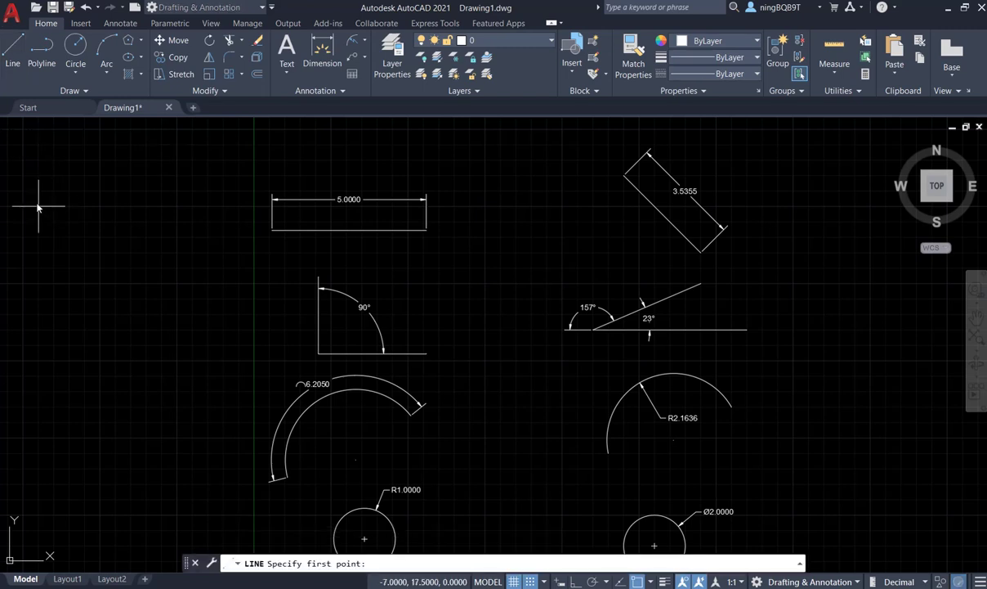
{"action": "left_click", "coordinate": [38, 206]}
{"action": "left_click", "coordinate": [178, 206]}
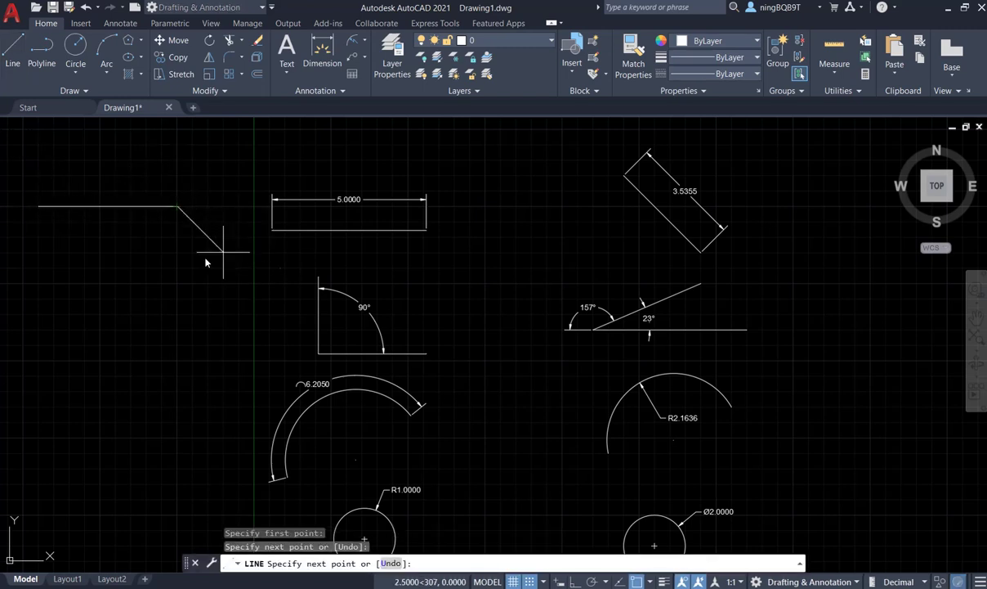
{"action": "right_click", "coordinate": [177, 237]}
{"action": "left_click", "coordinate": [209, 250]}
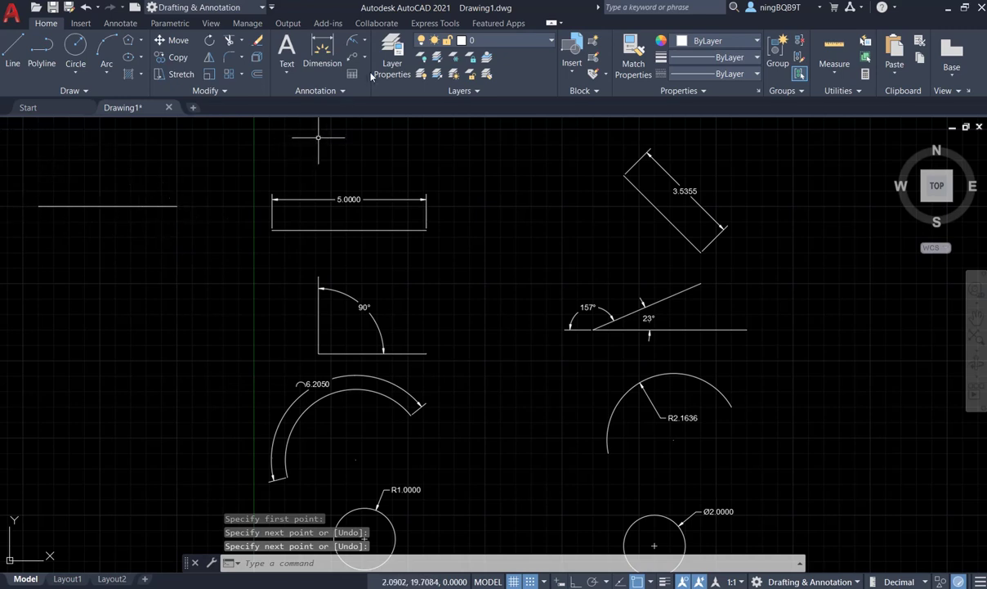
Add a 4.5000 linear dimension between the line's endpoints, placed just above it
{"action": "left_click", "coordinate": [364, 41]}
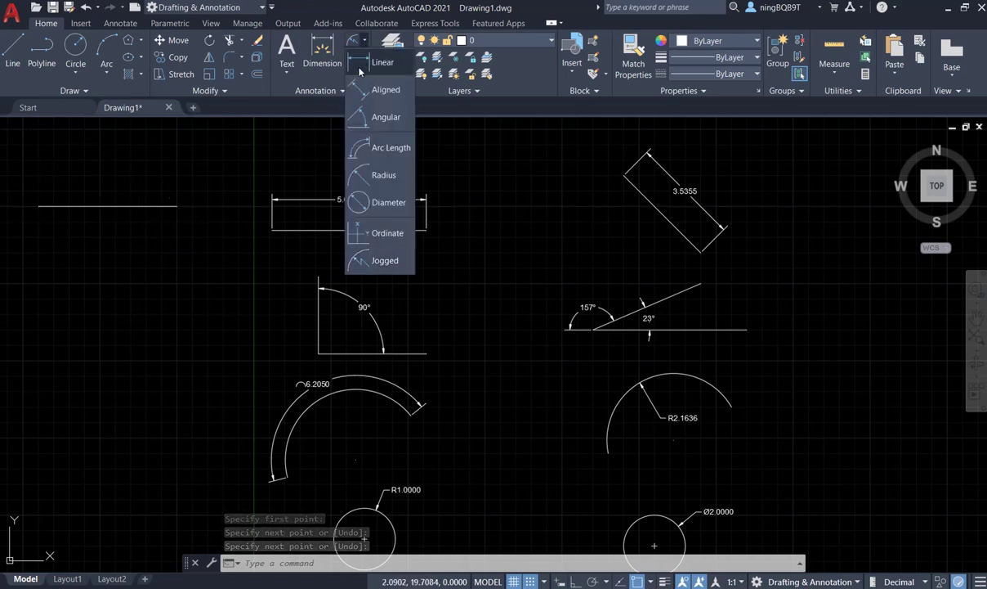
{"action": "left_click", "coordinate": [375, 63]}
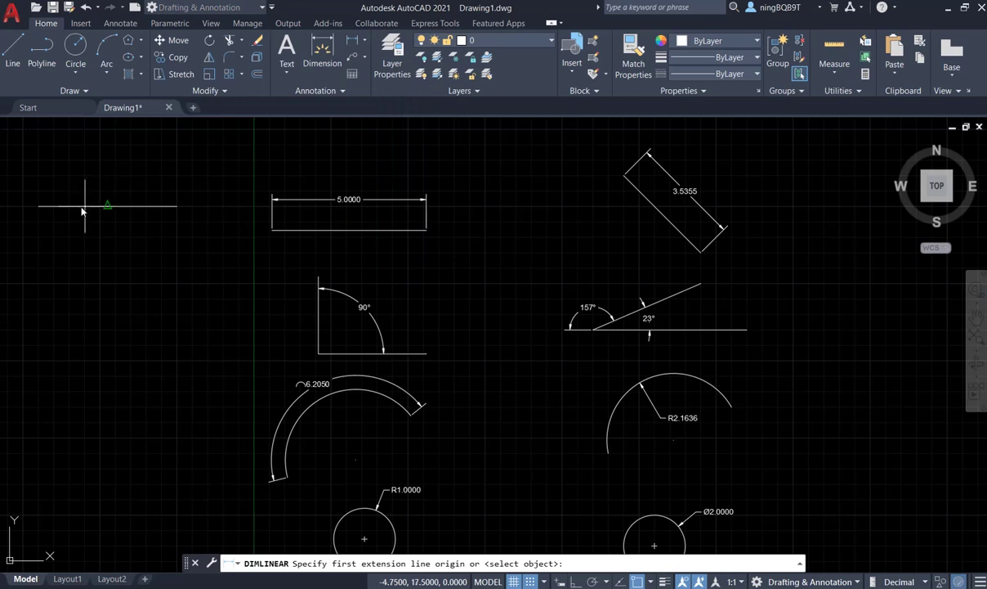
{"action": "left_click", "coordinate": [38, 206]}
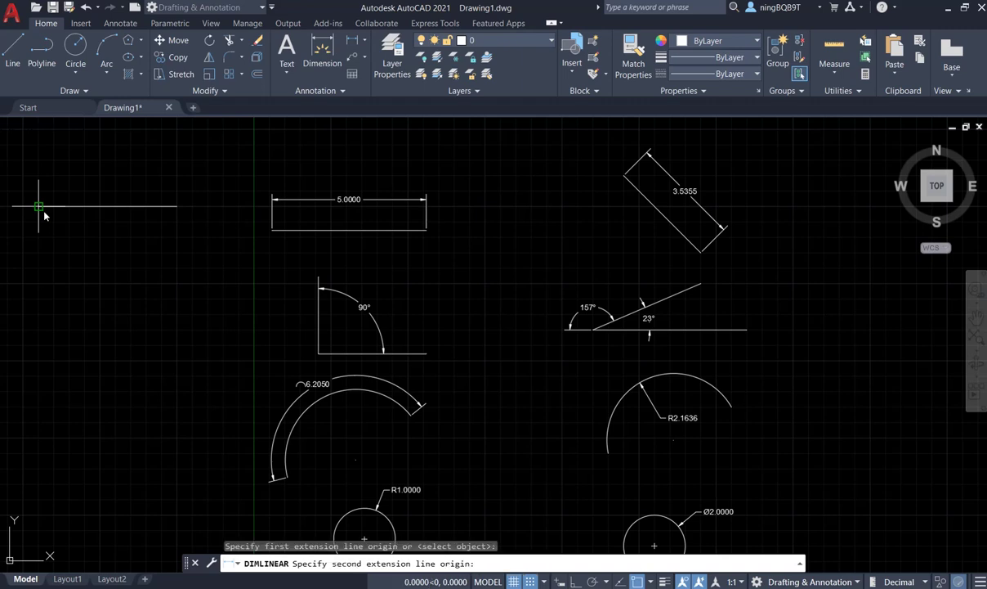
{"action": "left_click", "coordinate": [177, 206]}
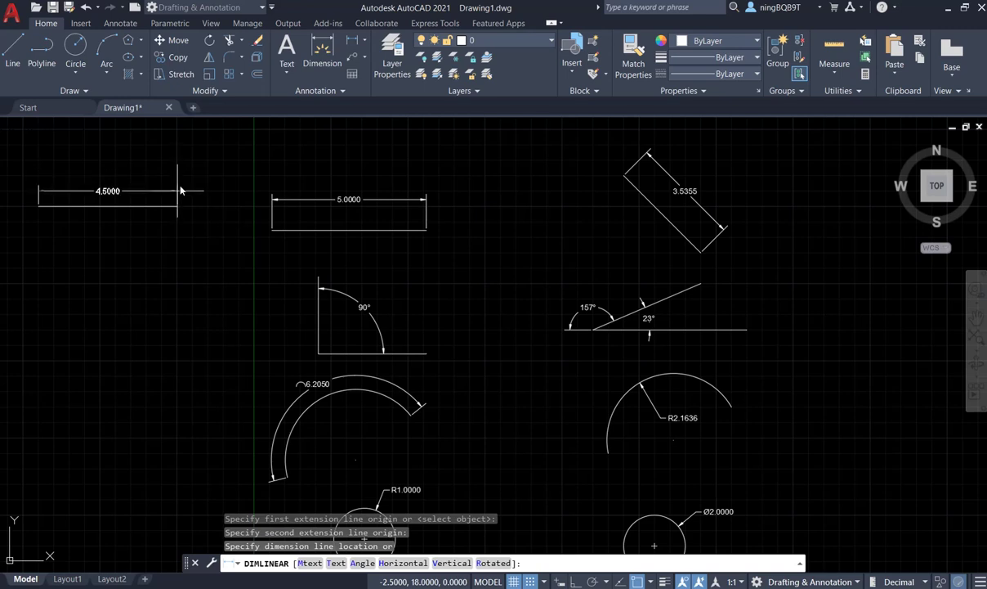
{"action": "left_click", "coordinate": [179, 176]}
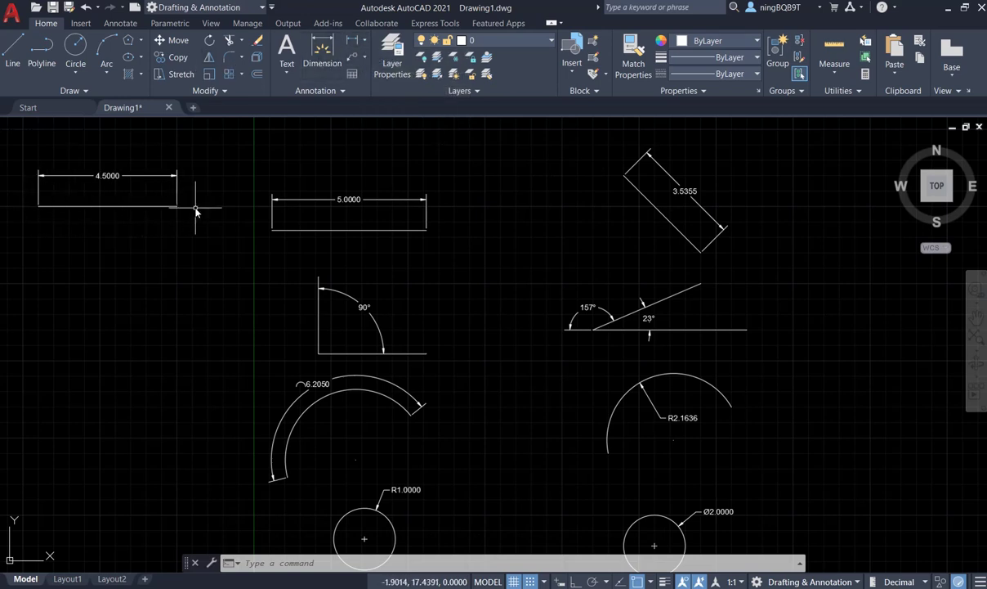
Draw a diagonal line from near the top centre down to the lower right
{"action": "left_click", "coordinate": [13, 49]}
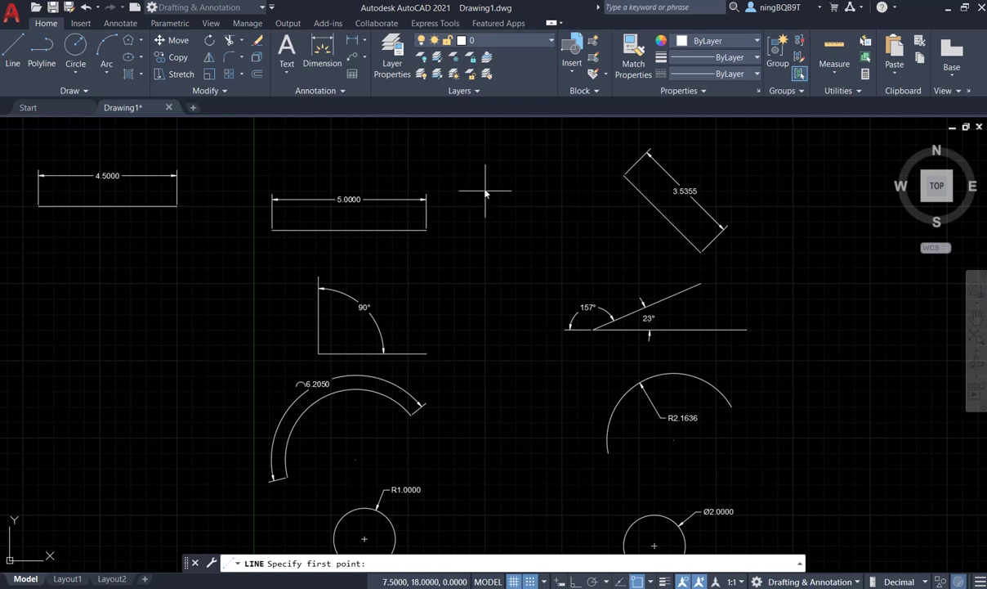
{"action": "left_click", "coordinate": [455, 160]}
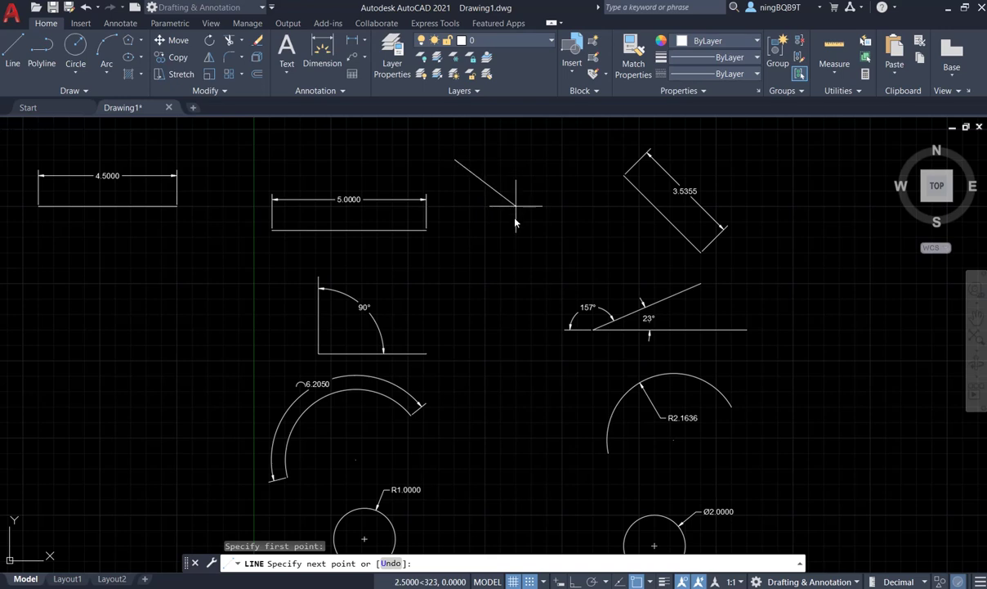
{"action": "left_click", "coordinate": [562, 252]}
{"action": "right_click", "coordinate": [546, 180]}
{"action": "left_click", "coordinate": [571, 187]}
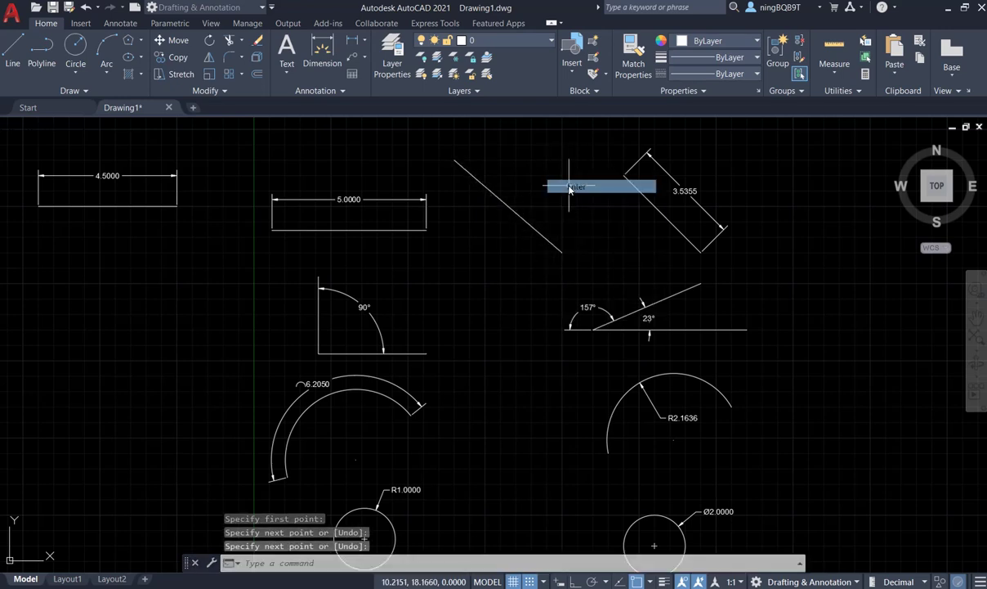
Add a 4.6098 aligned dimension running parallel beside the diagonal line
{"action": "left_click", "coordinate": [366, 42]}
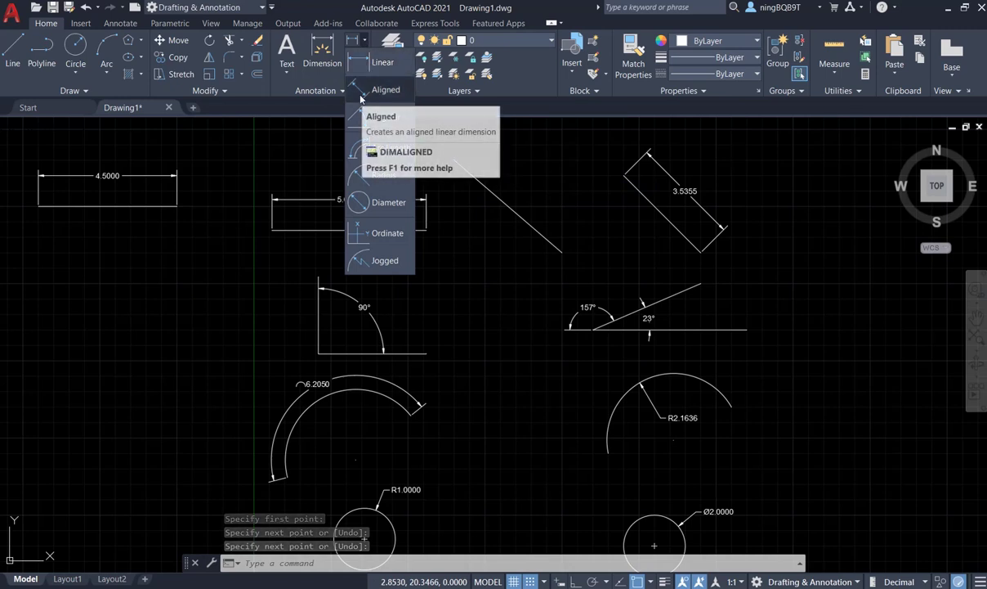
{"action": "left_click", "coordinate": [359, 92]}
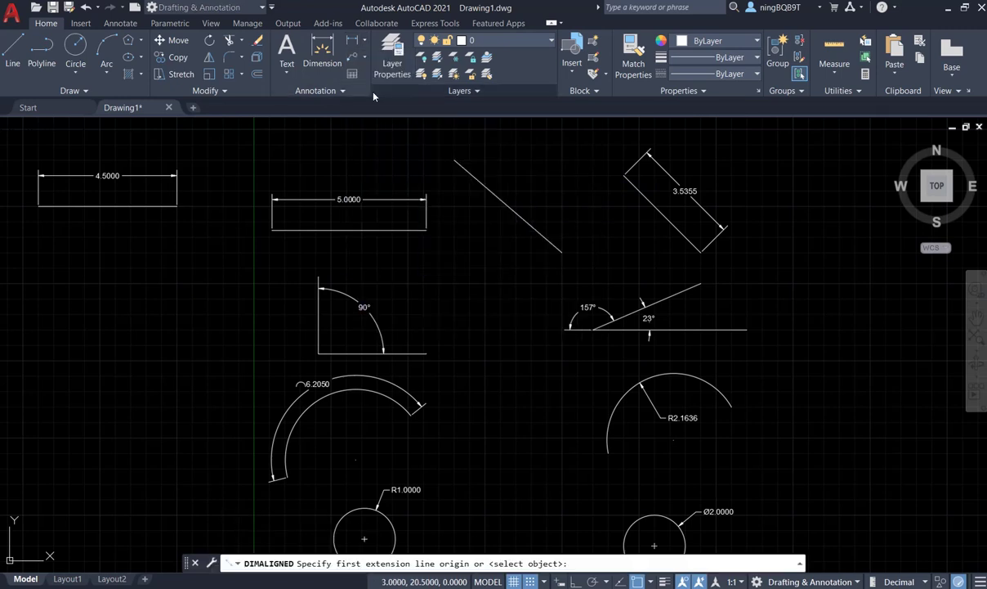
{"action": "left_click", "coordinate": [455, 160]}
{"action": "left_click", "coordinate": [562, 255]}
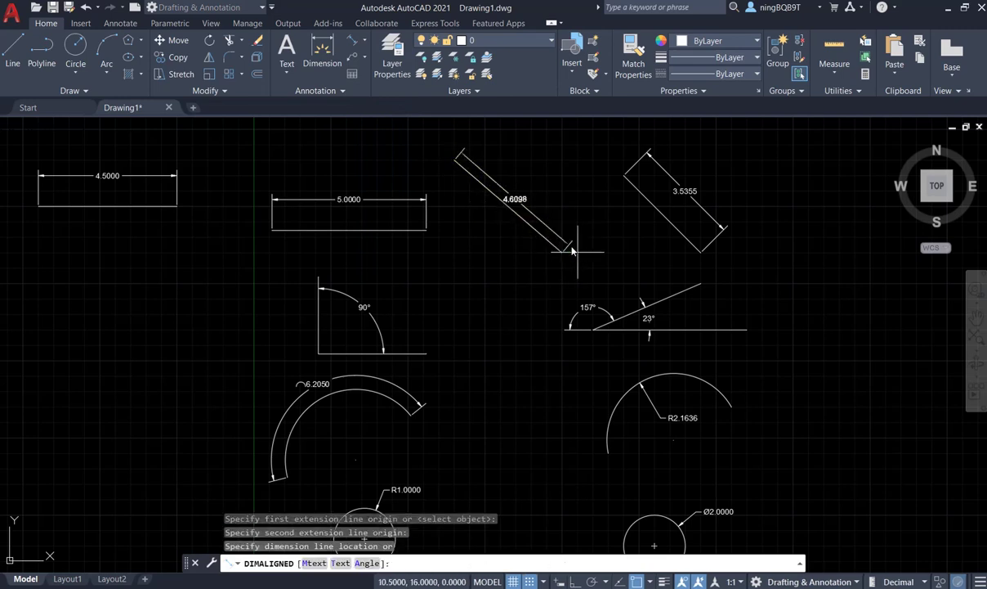
{"action": "left_click", "coordinate": [593, 237]}
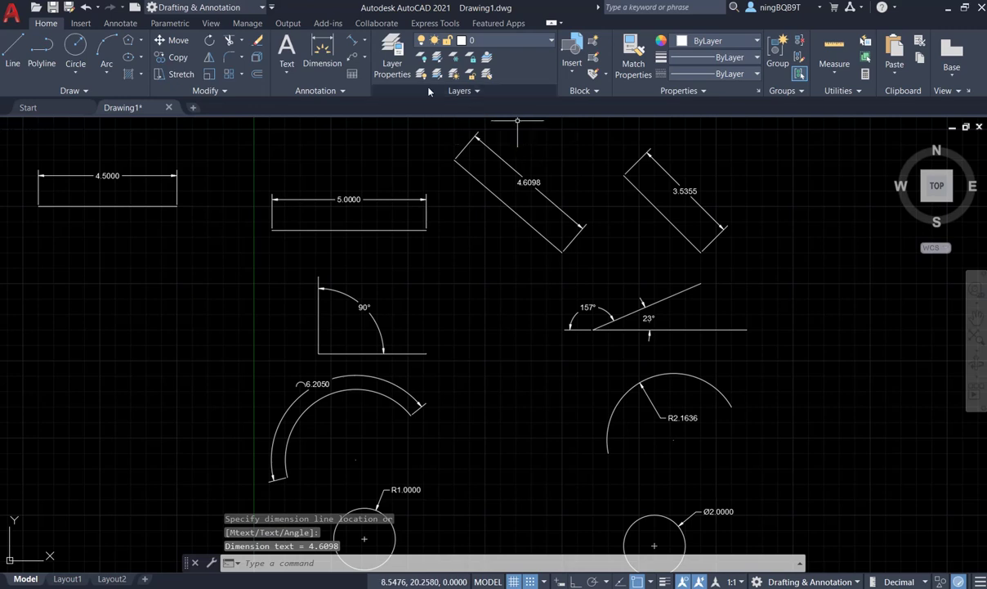
{"action": "left_click", "coordinate": [365, 45]}
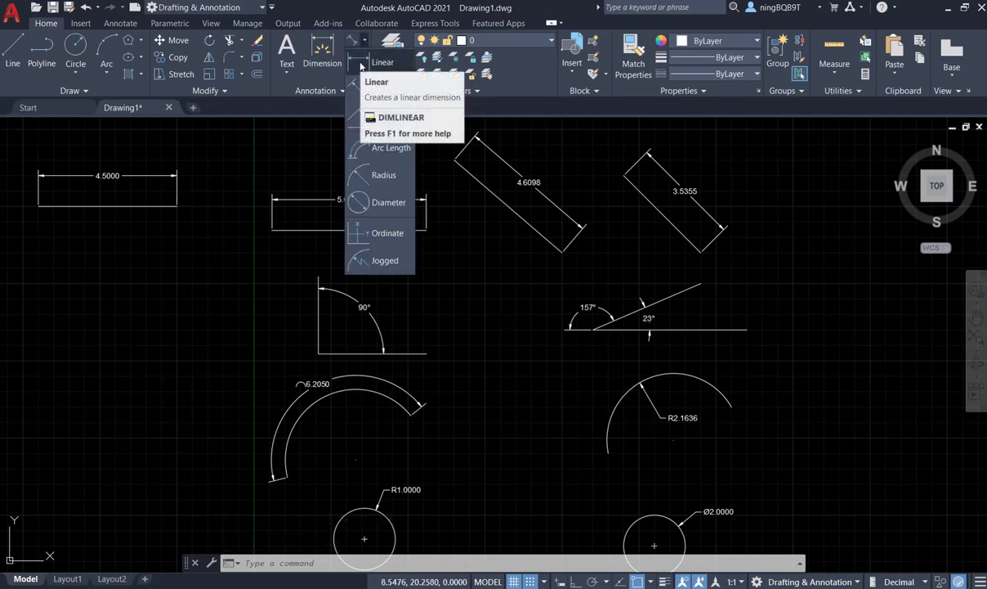
Dimension the diagonal's extents: 3.5000 horizontally below it and 3.0000 vertically to its right
{"action": "left_click", "coordinate": [361, 63]}
{"action": "left_click", "coordinate": [455, 160]}
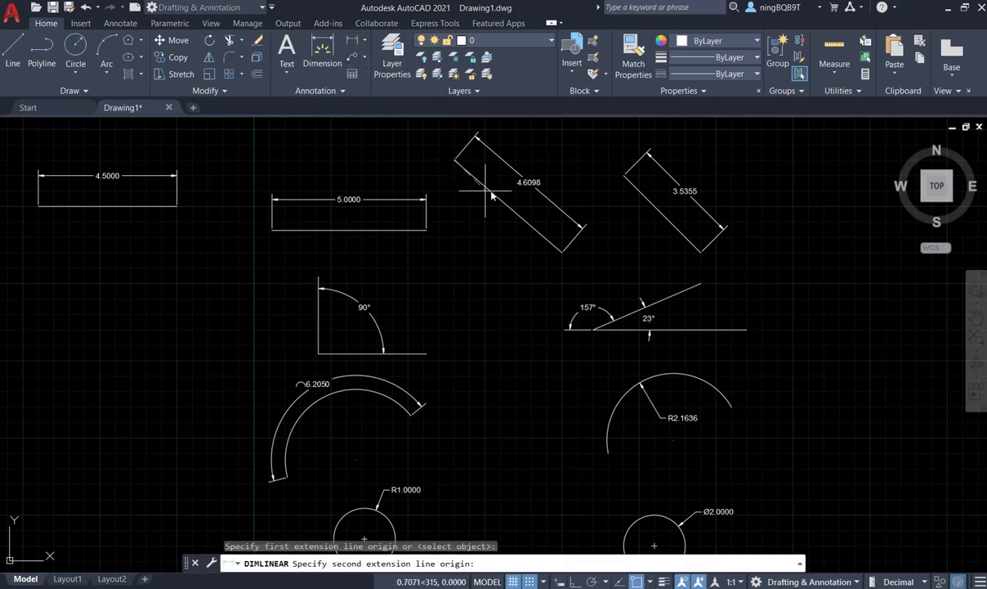
{"action": "left_click", "coordinate": [562, 251]}
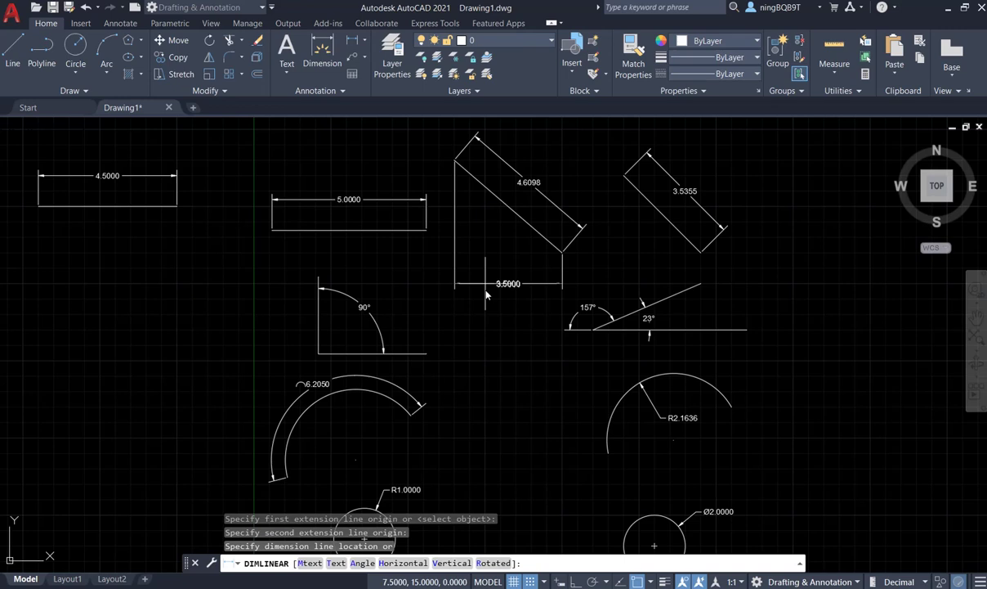
{"action": "left_click", "coordinate": [485, 288]}
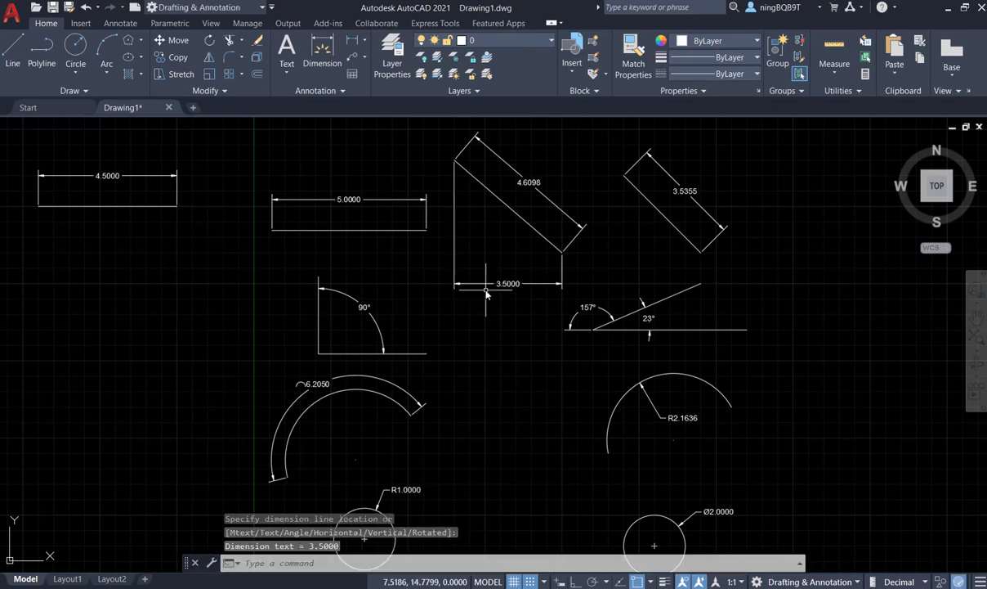
{"action": "left_click", "coordinate": [365, 44]}
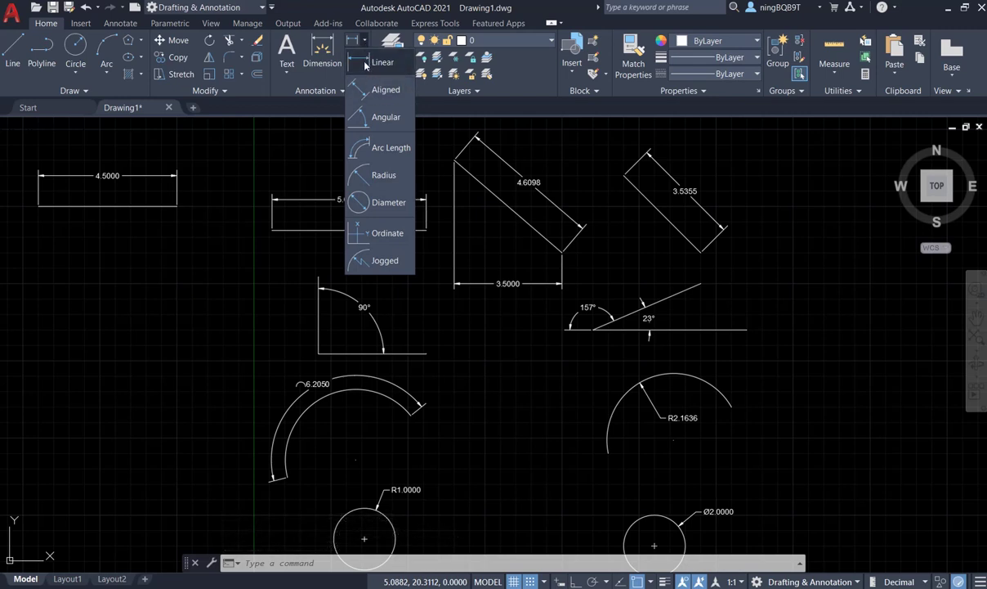
{"action": "left_click", "coordinate": [364, 63]}
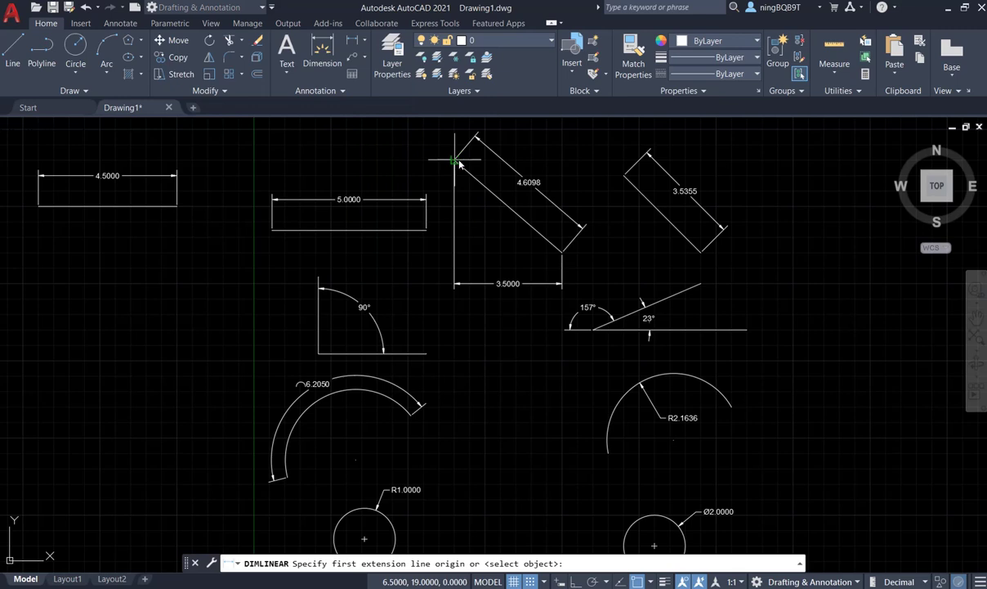
{"action": "left_click", "coordinate": [456, 160]}
{"action": "left_click", "coordinate": [564, 252]}
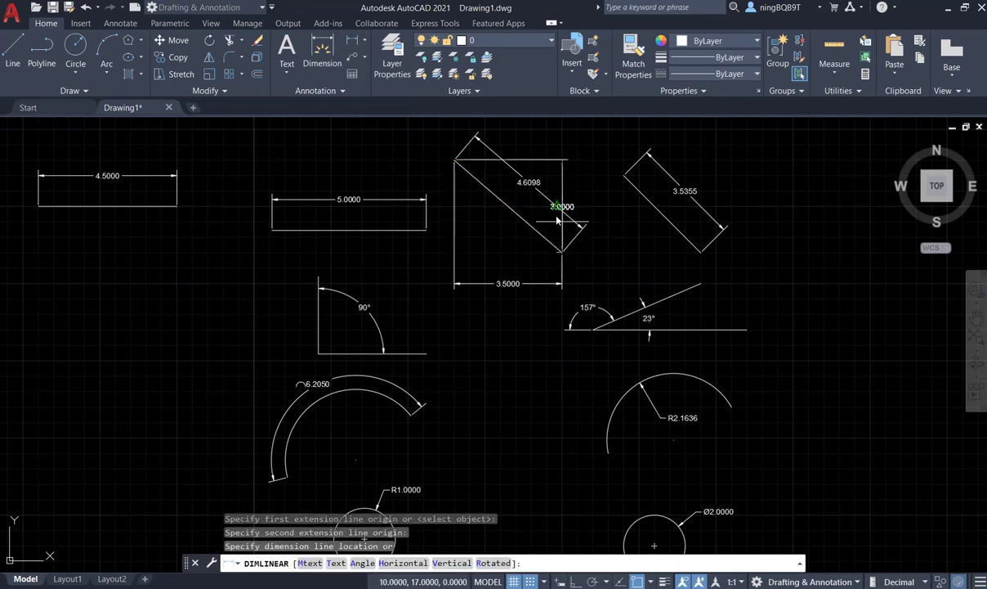
{"action": "left_click", "coordinate": [614, 219]}
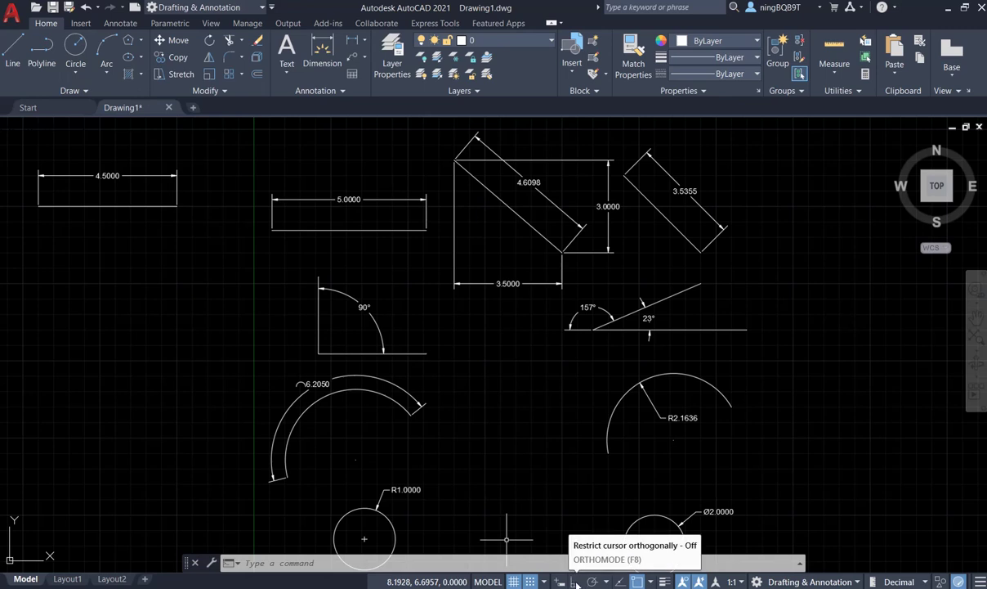
With Ortho on, draw a vertical line down and a horizontal line right, forming a corner
{"action": "left_click", "coordinate": [575, 581]}
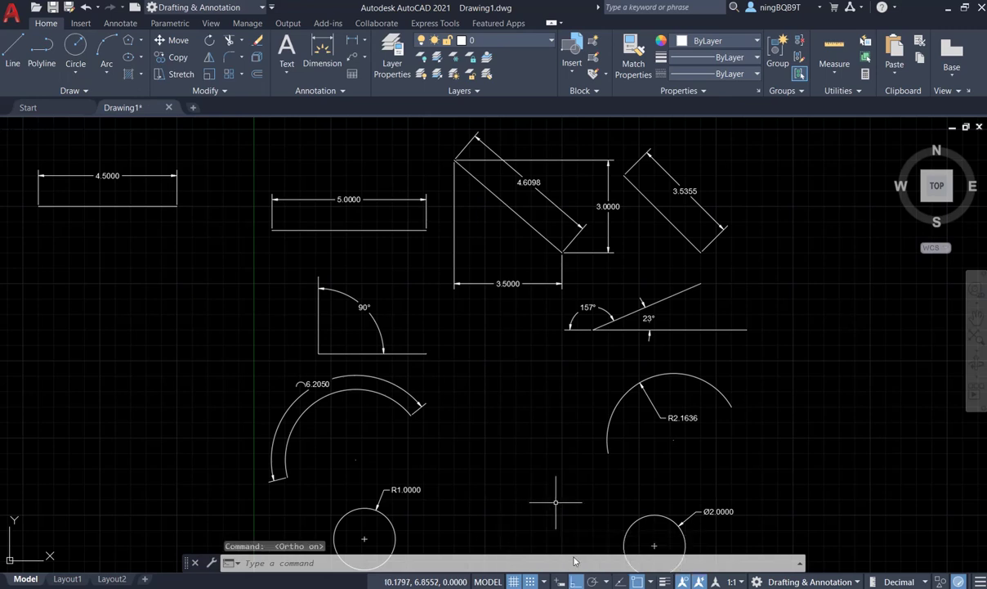
{"action": "left_click", "coordinate": [13, 49]}
{"action": "left_click", "coordinate": [85, 237]}
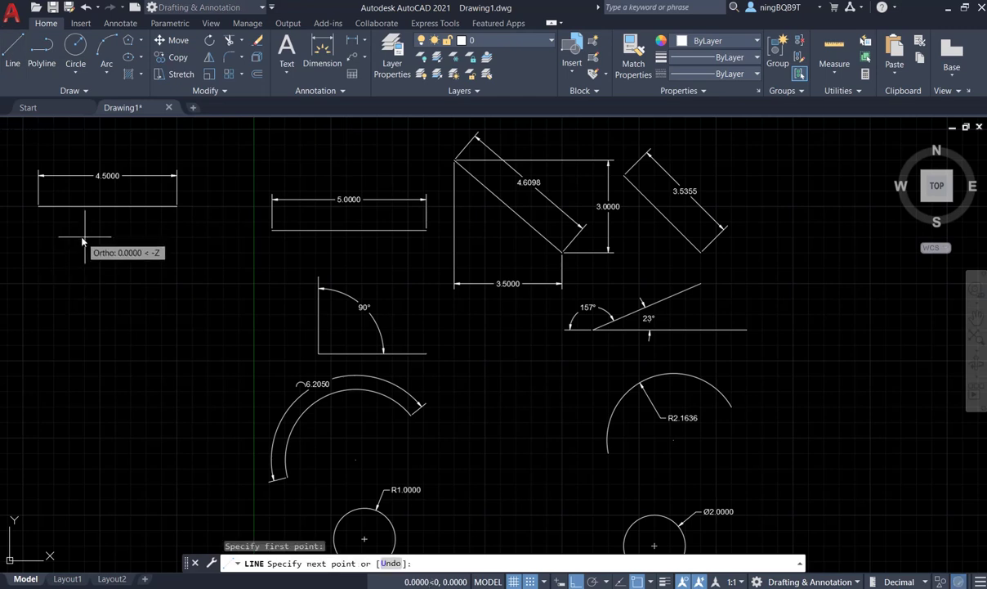
{"action": "left_click", "coordinate": [85, 299]}
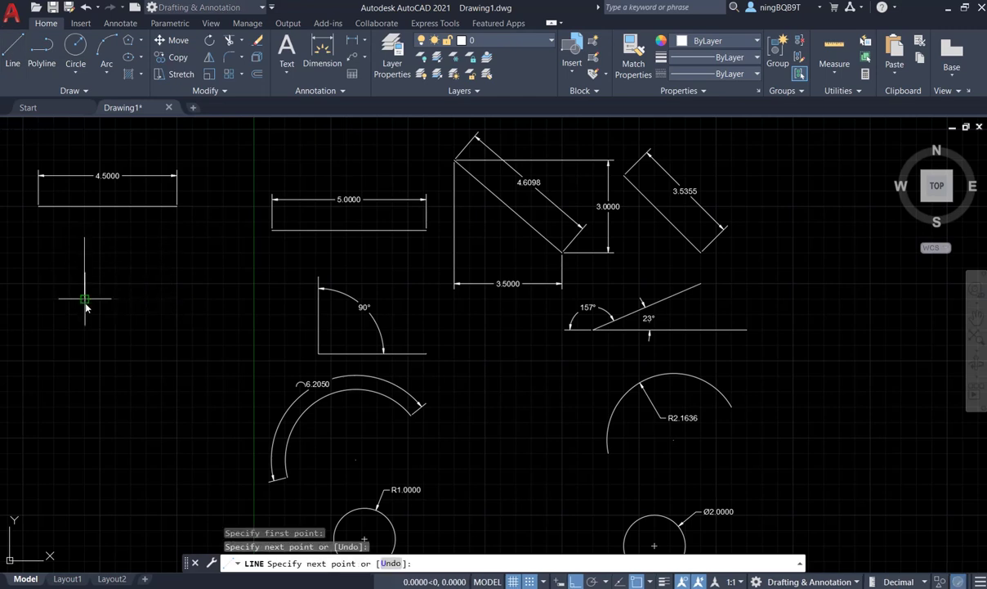
{"action": "left_click", "coordinate": [178, 299]}
{"action": "right_click", "coordinate": [176, 300]}
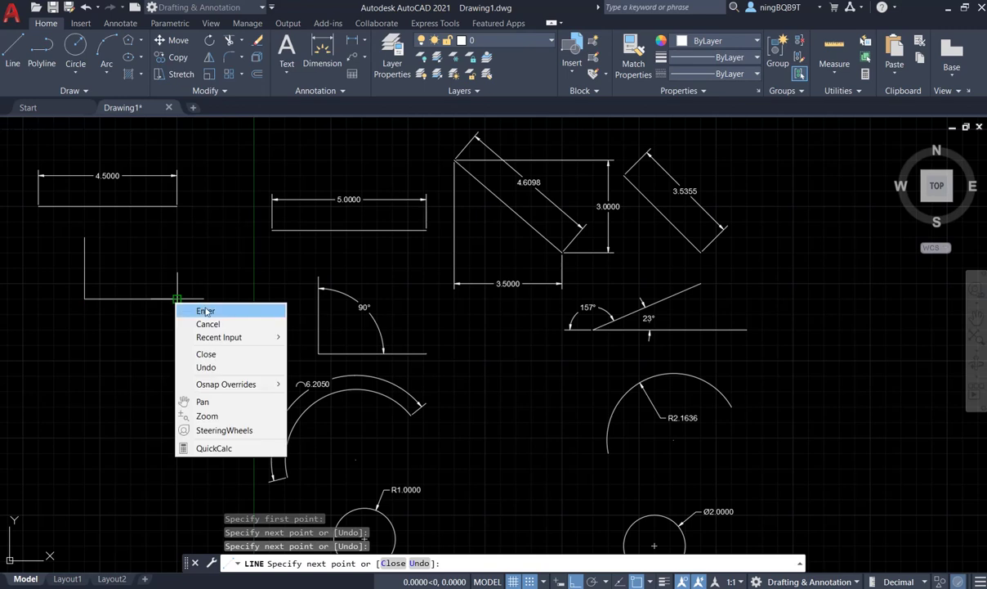
{"action": "left_click", "coordinate": [206, 311]}
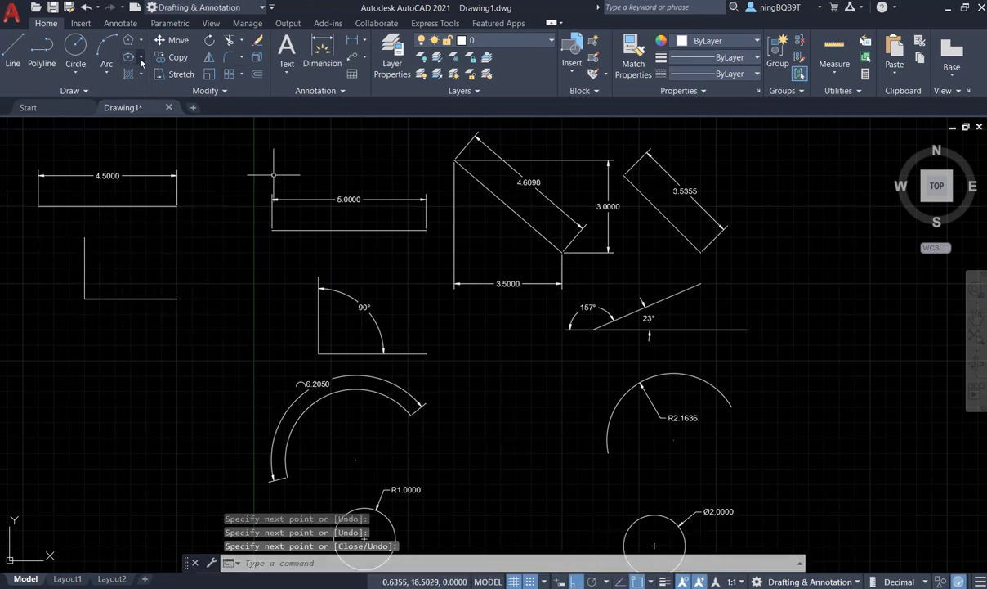
Add a 90° angular dimension between the corner's horizontal and vertical lines
{"action": "left_click", "coordinate": [364, 40]}
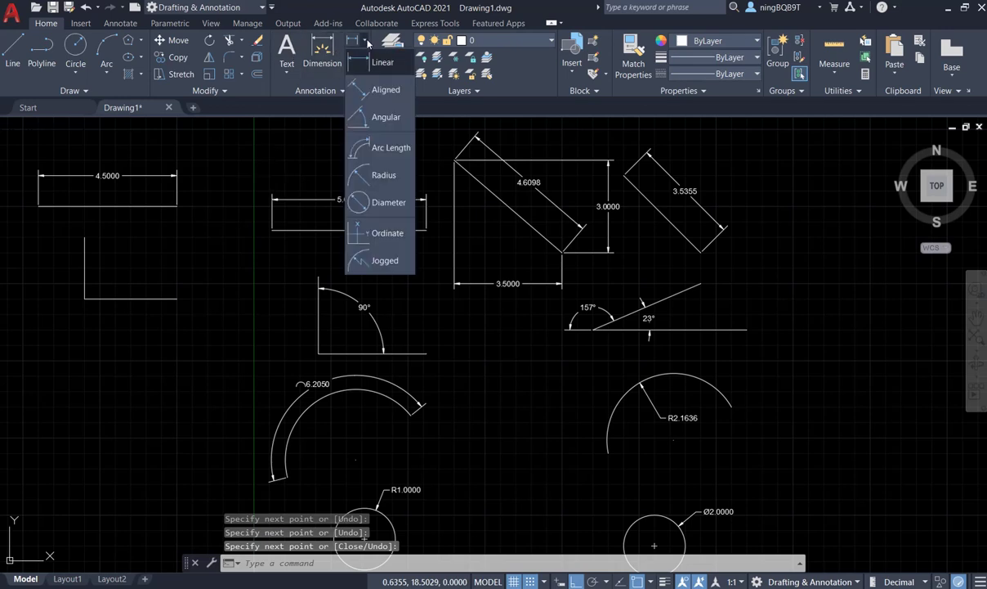
{"action": "left_click", "coordinate": [364, 120]}
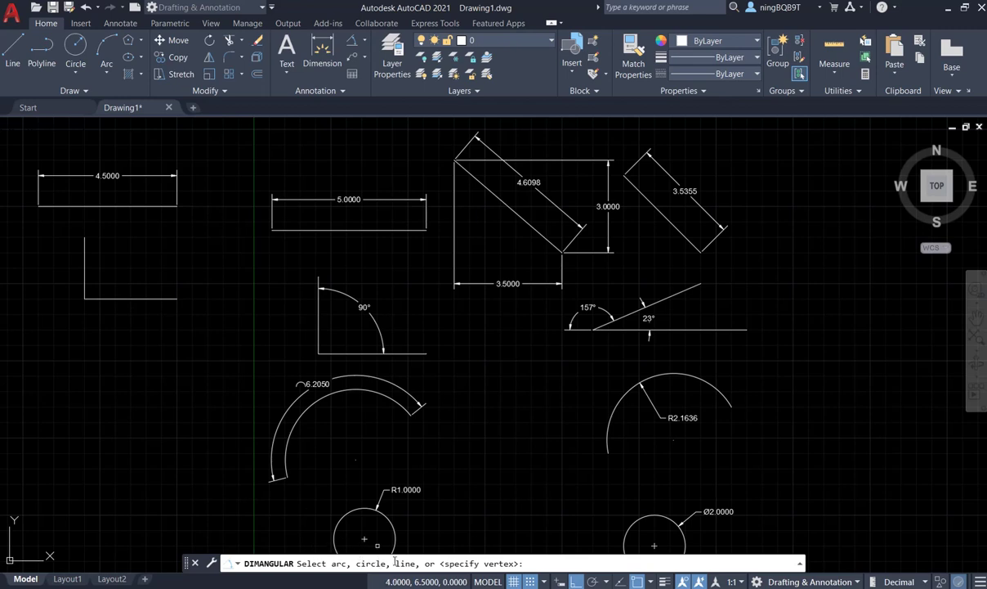
{"action": "left_click", "coordinate": [147, 298]}
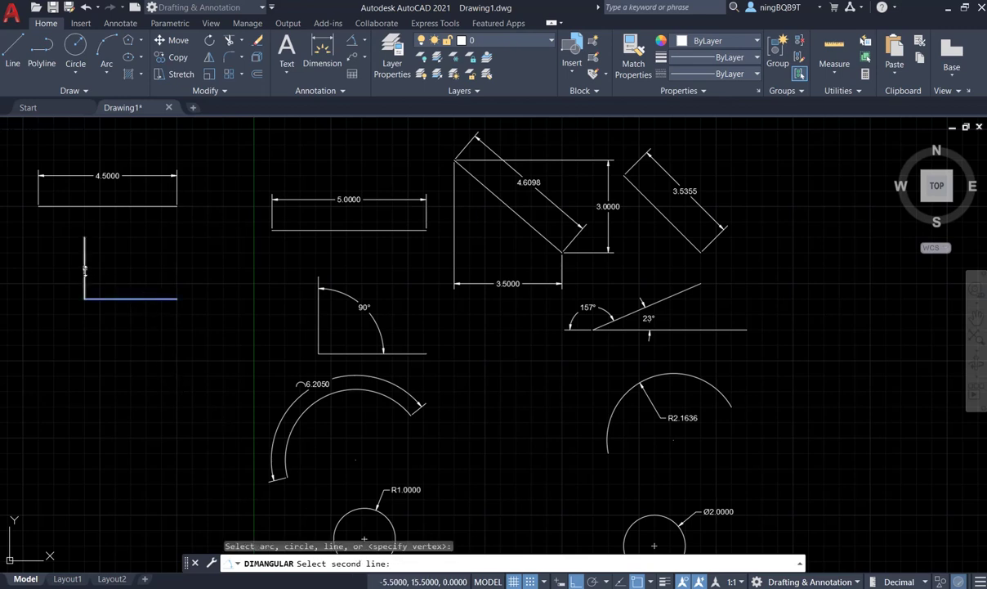
{"action": "left_click", "coordinate": [85, 270]}
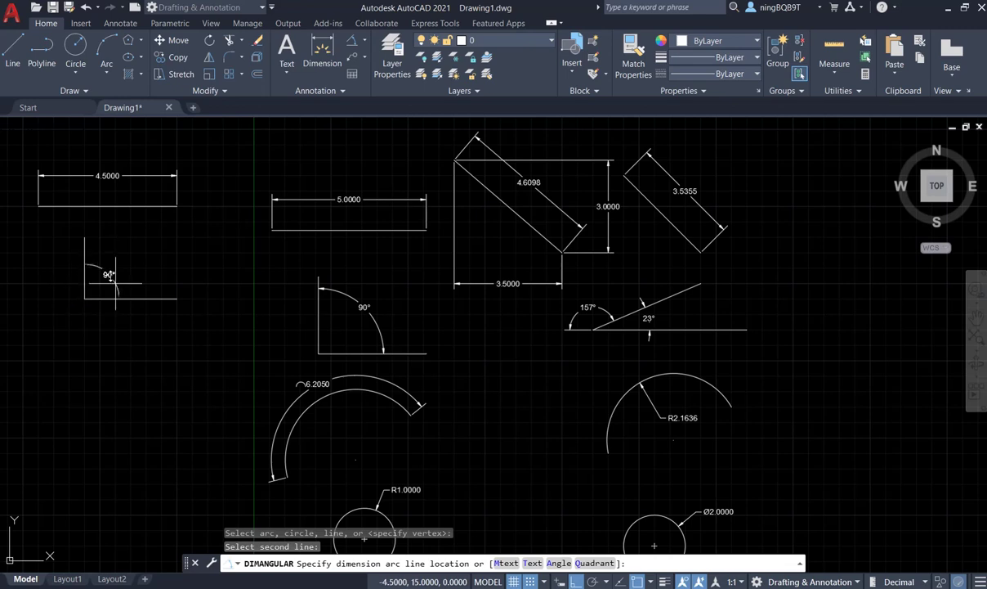
{"action": "left_click", "coordinate": [106, 273]}
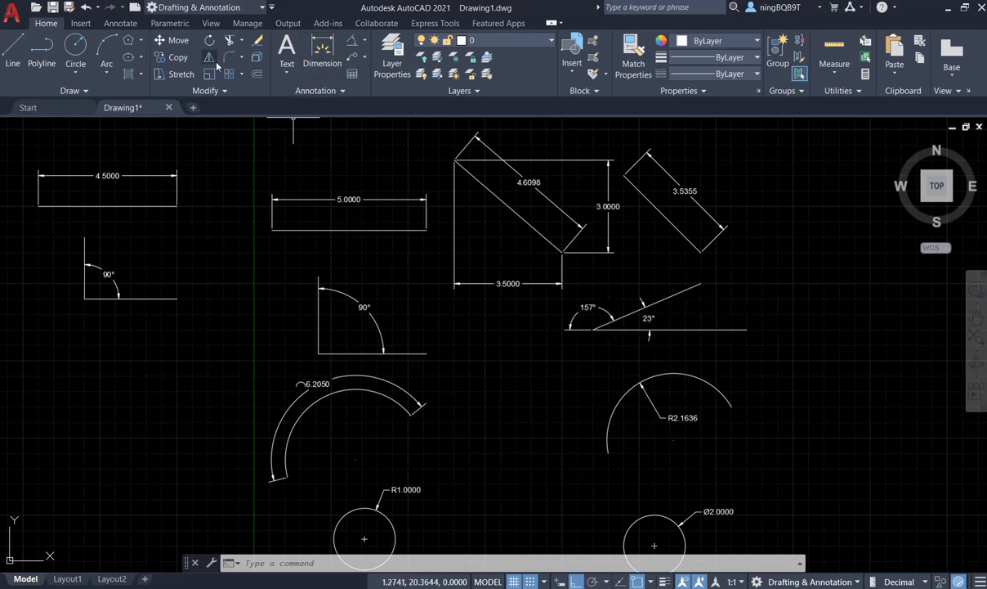
Draw a horizontal polyline segment to the right of the 23° angle, with Ortho off
{"action": "left_click", "coordinate": [41, 56]}
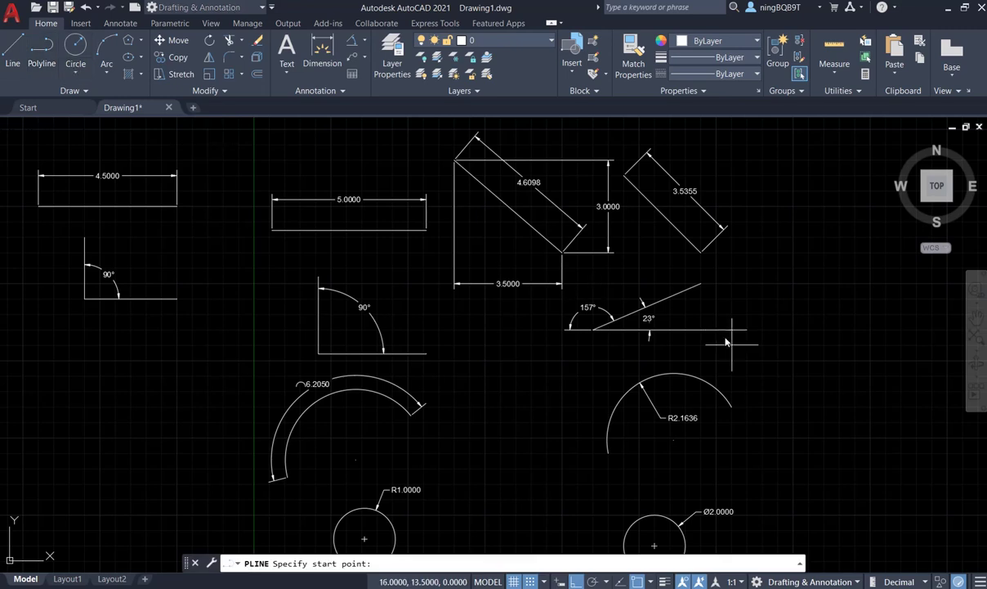
{"action": "left_click", "coordinate": [825, 344]}
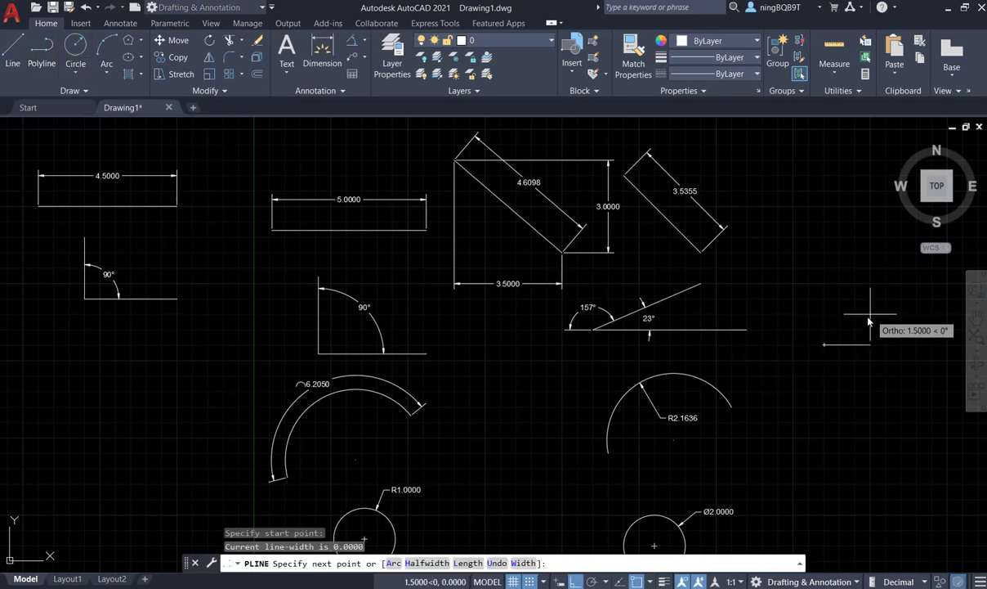
{"action": "left_click", "coordinate": [575, 582]}
{"action": "left_click", "coordinate": [913, 344]}
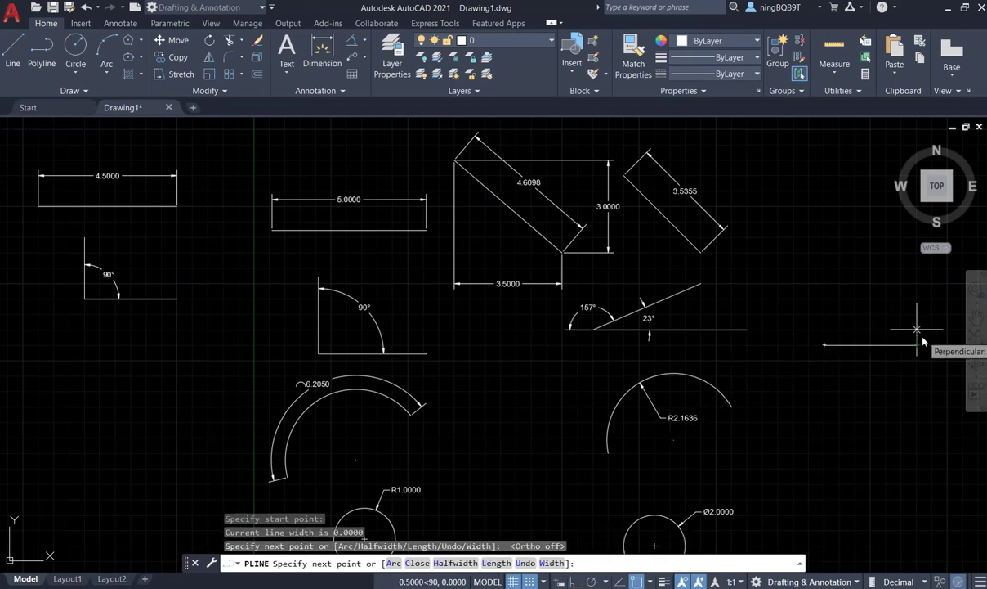
{"action": "right_click", "coordinate": [916, 383]}
{"action": "left_click", "coordinate": [921, 393]}
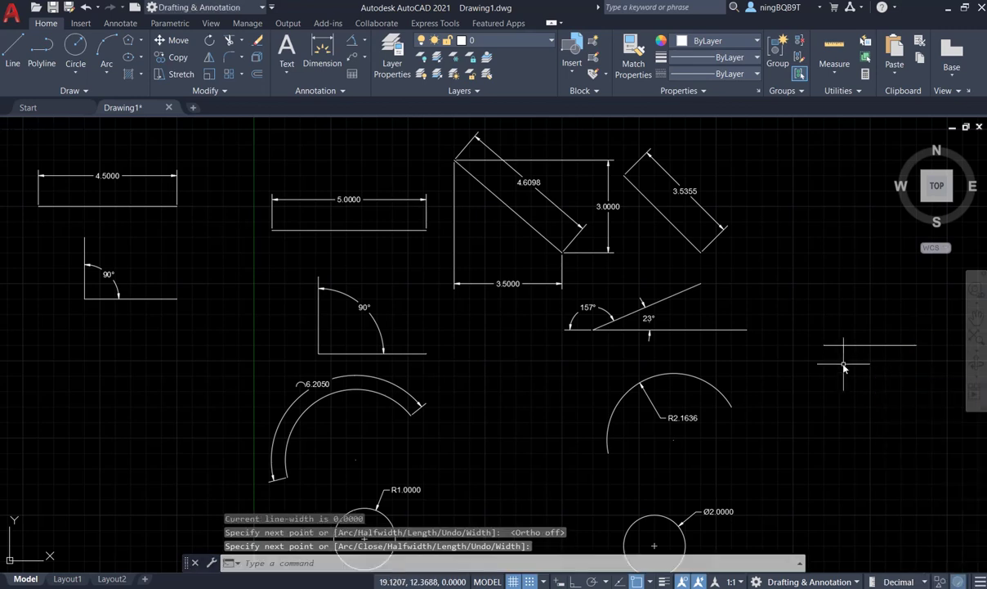
Draw a slanted line rising up and right from the horizontal line's left end
{"action": "type", "text": "l"}
{"action": "key", "text": "Return"}
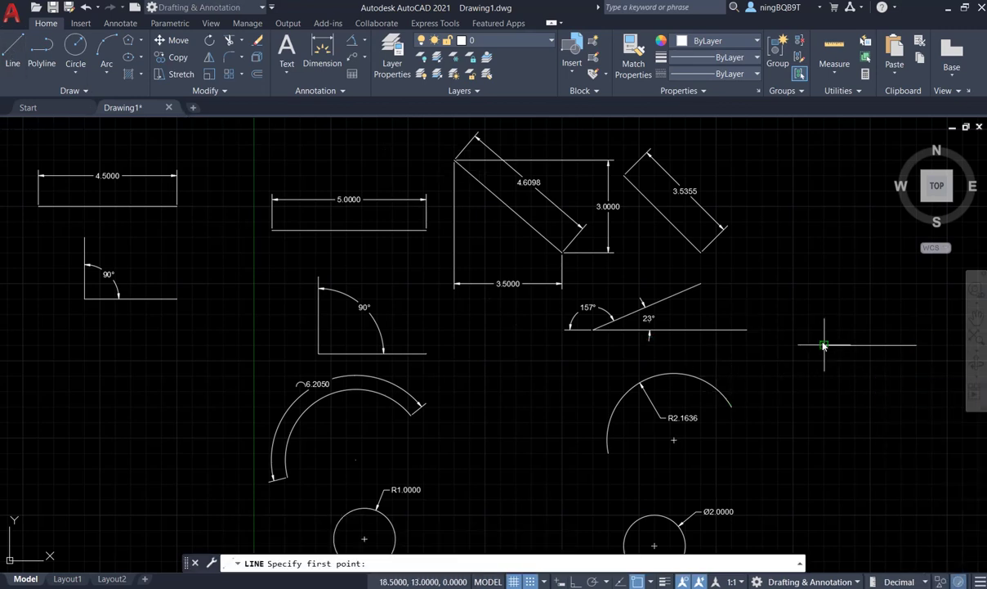
{"action": "left_click", "coordinate": [824, 345]}
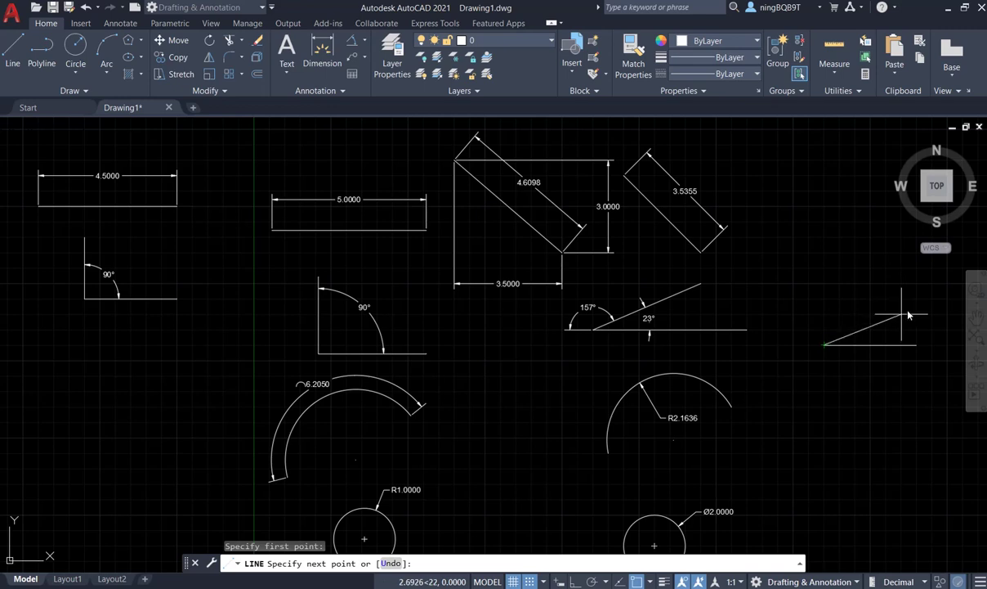
{"action": "left_click", "coordinate": [902, 314]}
{"action": "right_click", "coordinate": [878, 392]}
{"action": "left_click", "coordinate": [915, 399]}
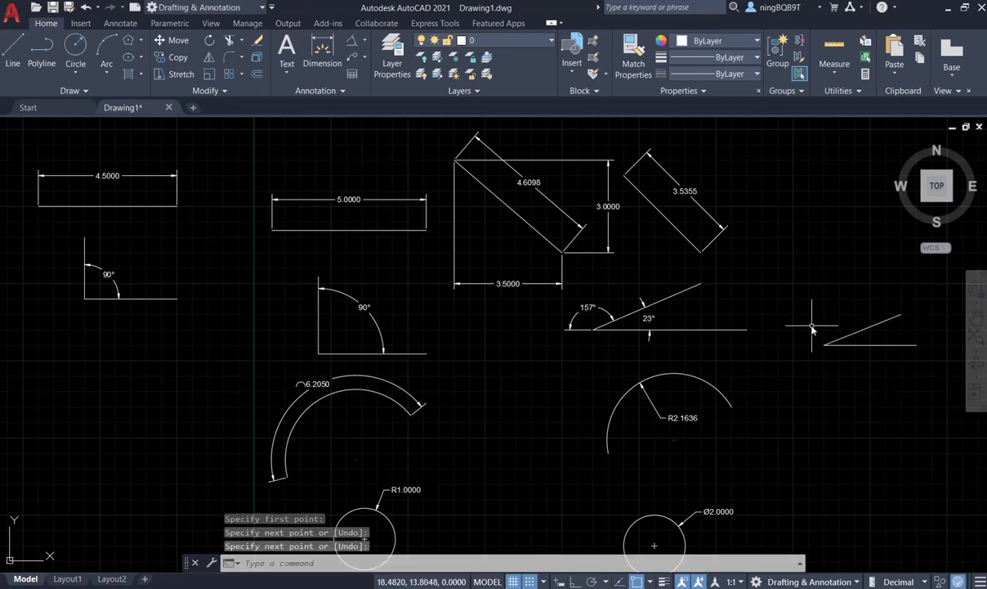
{"action": "left_click", "coordinate": [365, 42]}
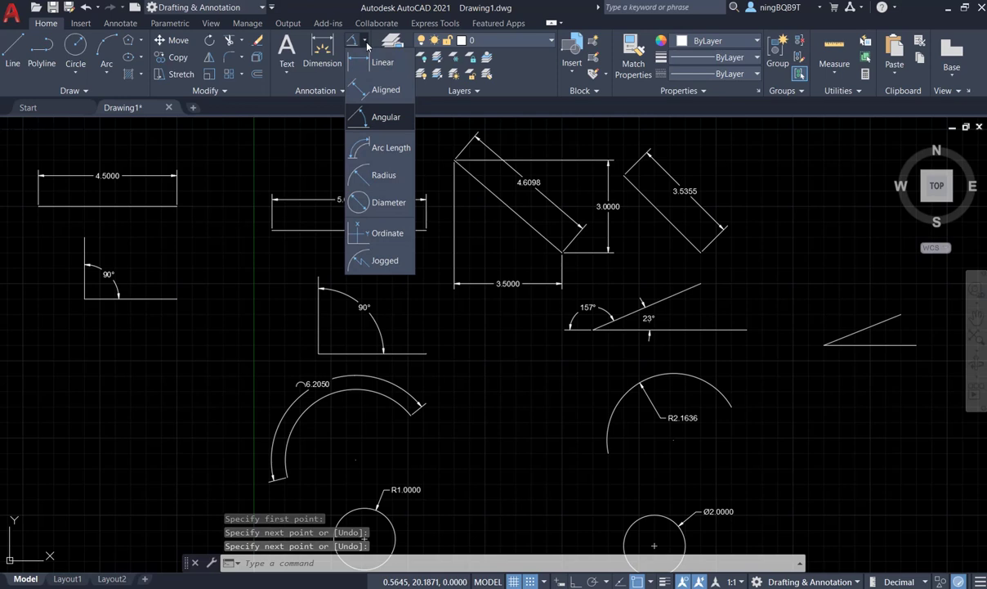
With snap off, add a 22° angular dimension between the lines and 158° on the outer side
{"action": "left_click", "coordinate": [366, 120]}
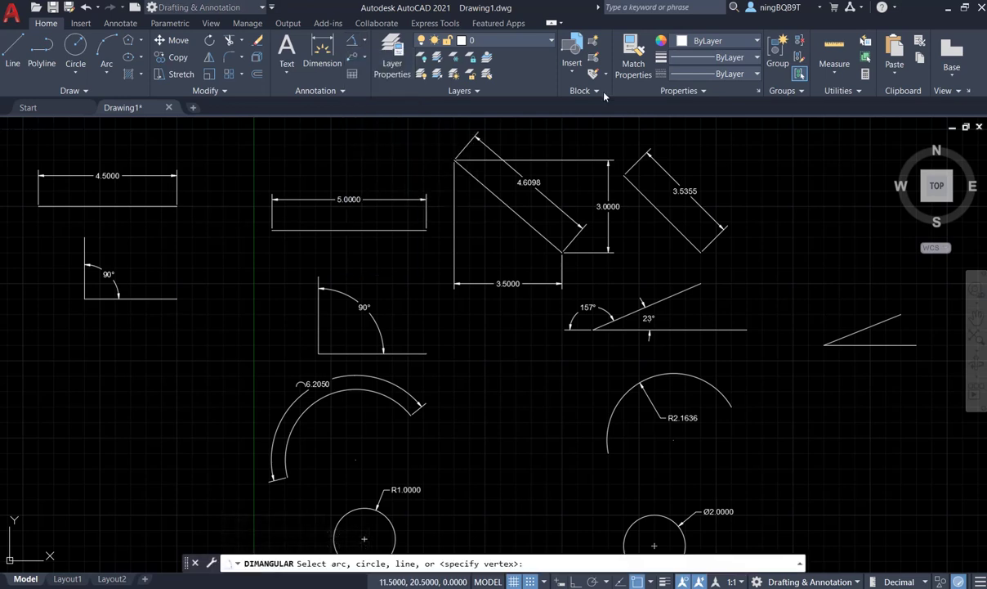
{"action": "left_click", "coordinate": [842, 345]}
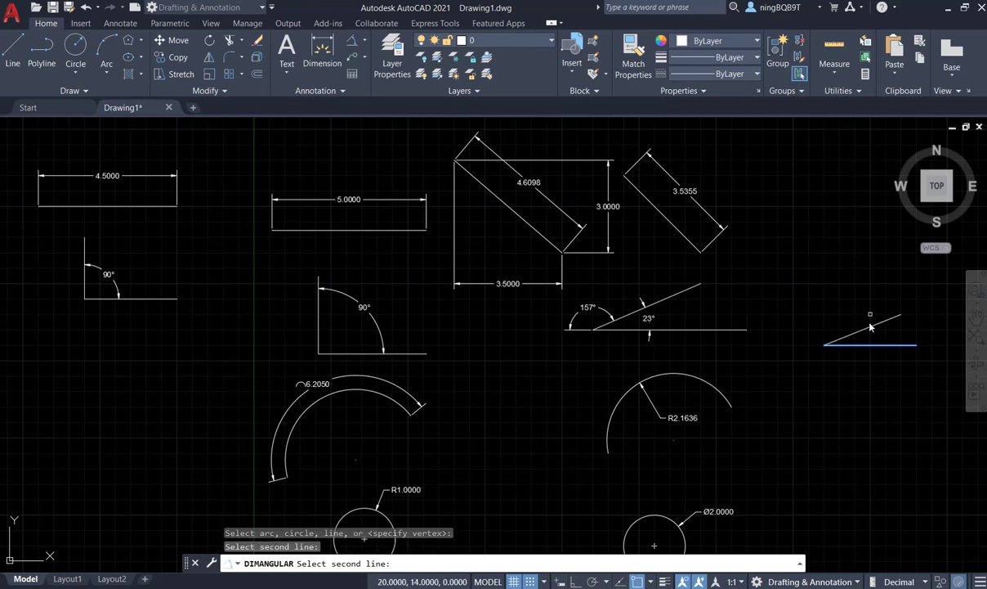
{"action": "left_click", "coordinate": [529, 581]}
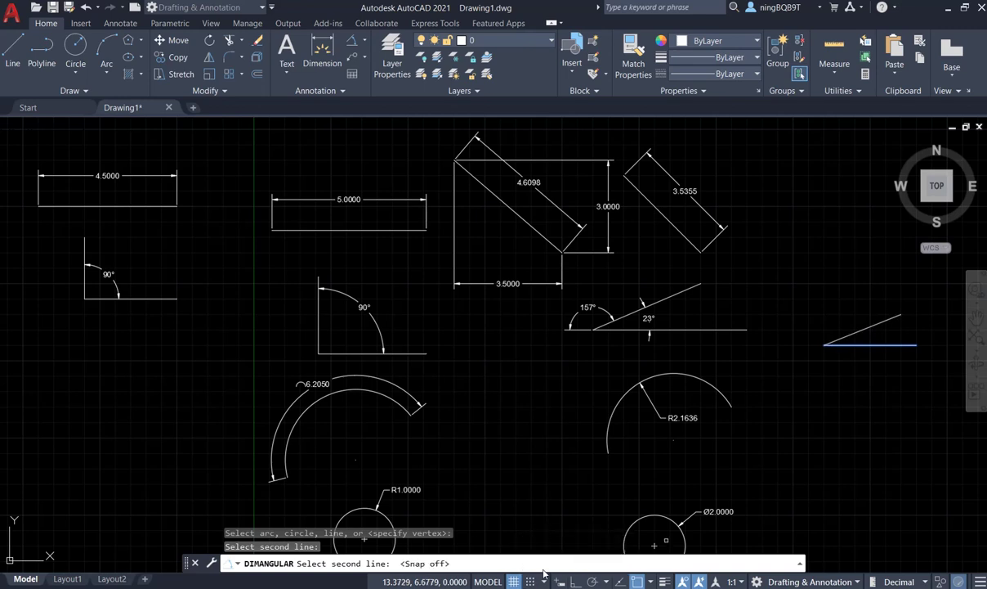
{"action": "left_click", "coordinate": [880, 343]}
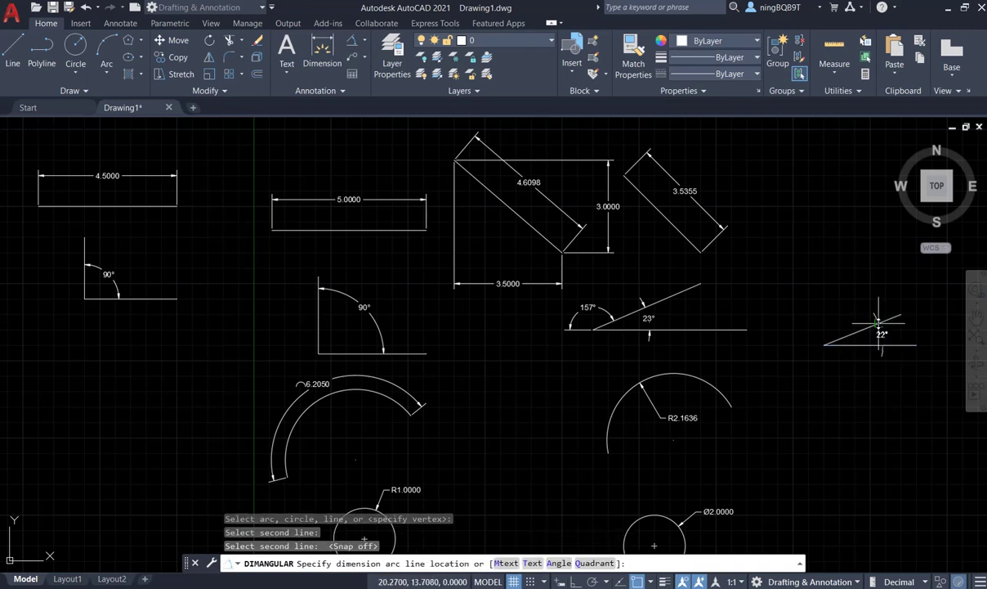
{"action": "left_click", "coordinate": [887, 327]}
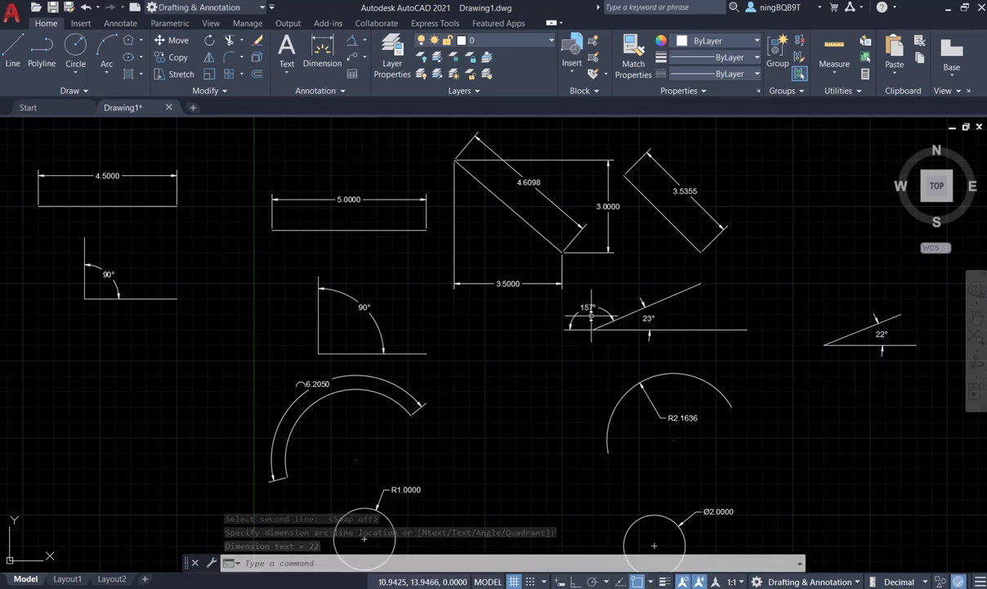
{"action": "left_click", "coordinate": [356, 44]}
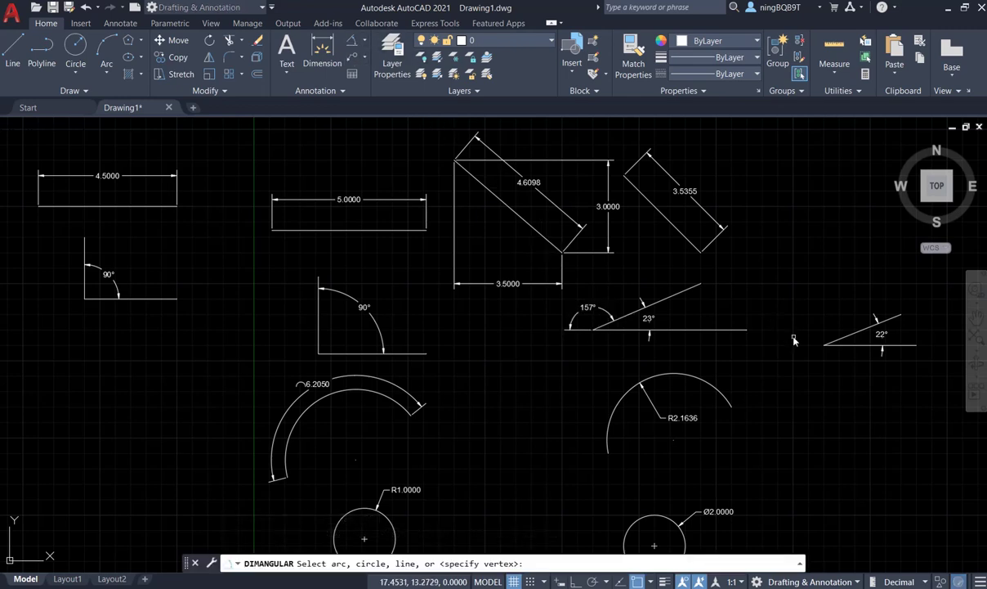
{"action": "left_click", "coordinate": [853, 345]}
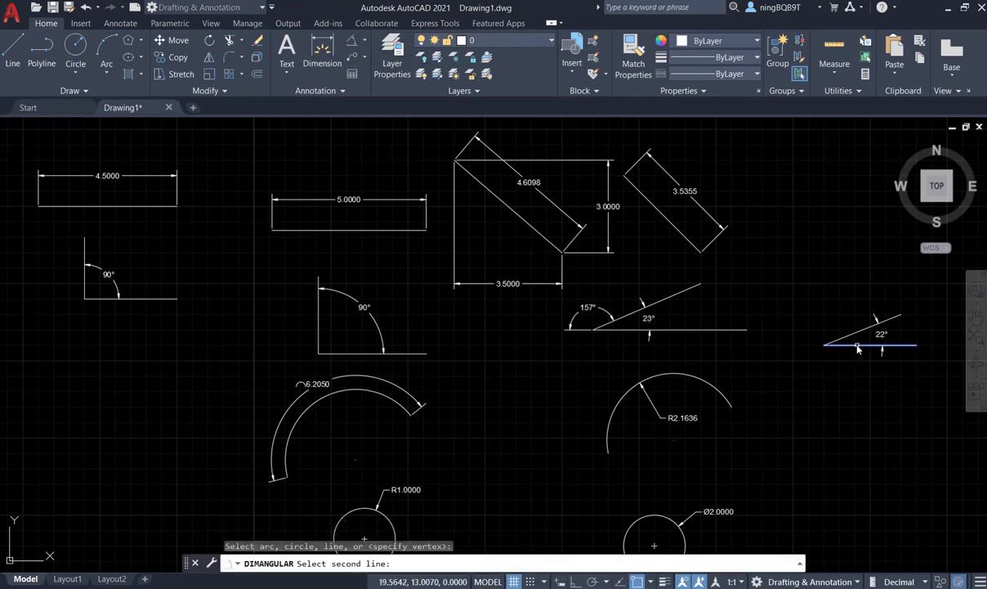
{"action": "left_click", "coordinate": [854, 336]}
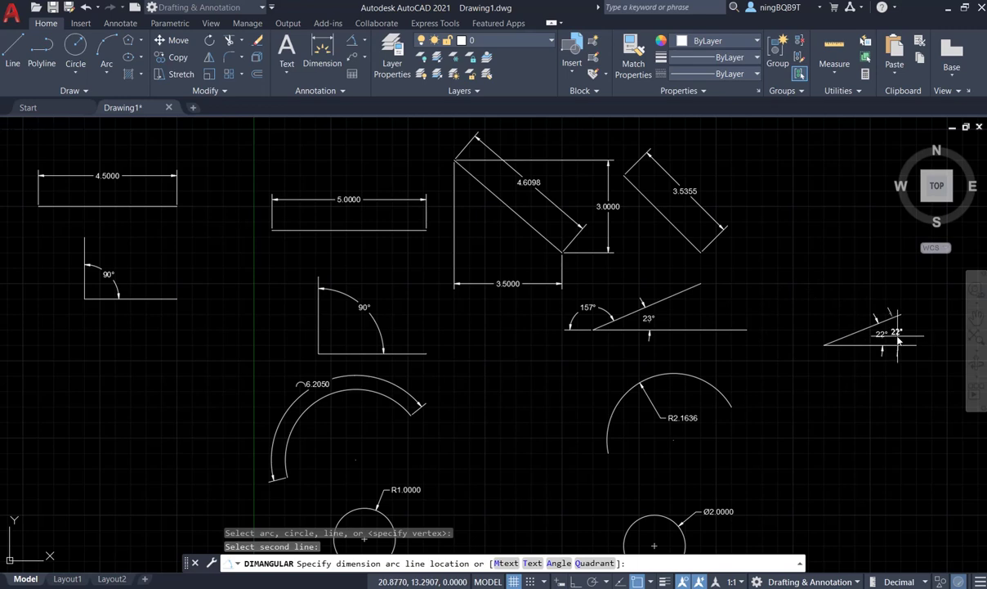
{"action": "left_click", "coordinate": [807, 336]}
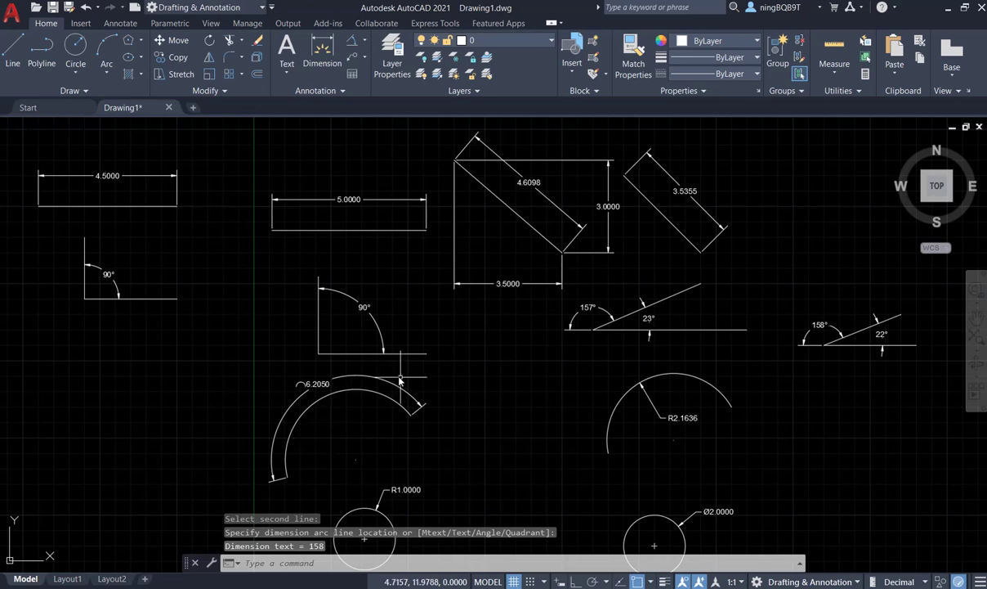
{"action": "left_click", "coordinate": [976, 319]}
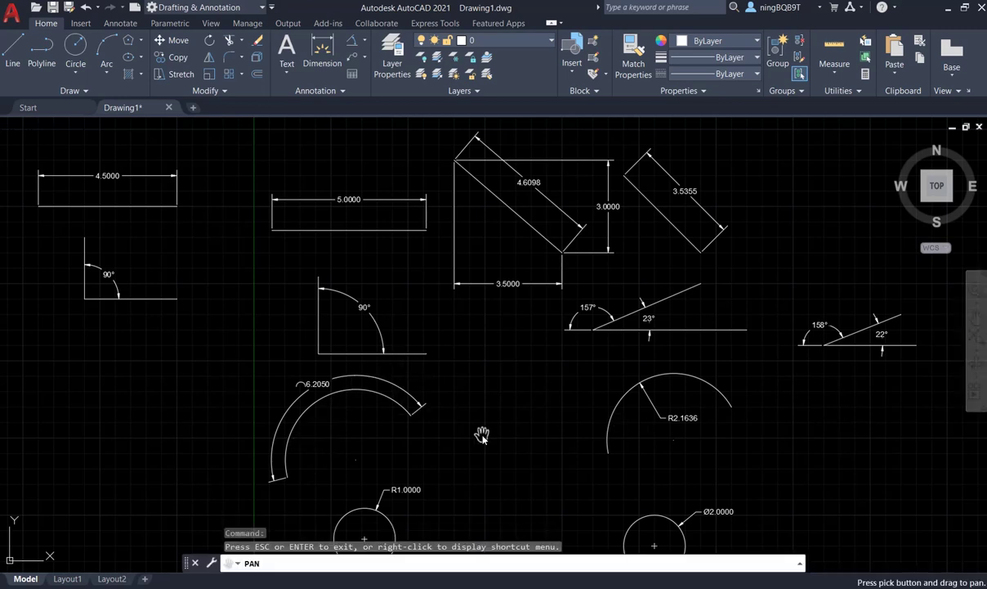
Pan the view upward to bring the circles and the shapes below them into view
{"action": "left_click_drag", "start_coordinate": [482, 436], "coordinate": [499, 349]}
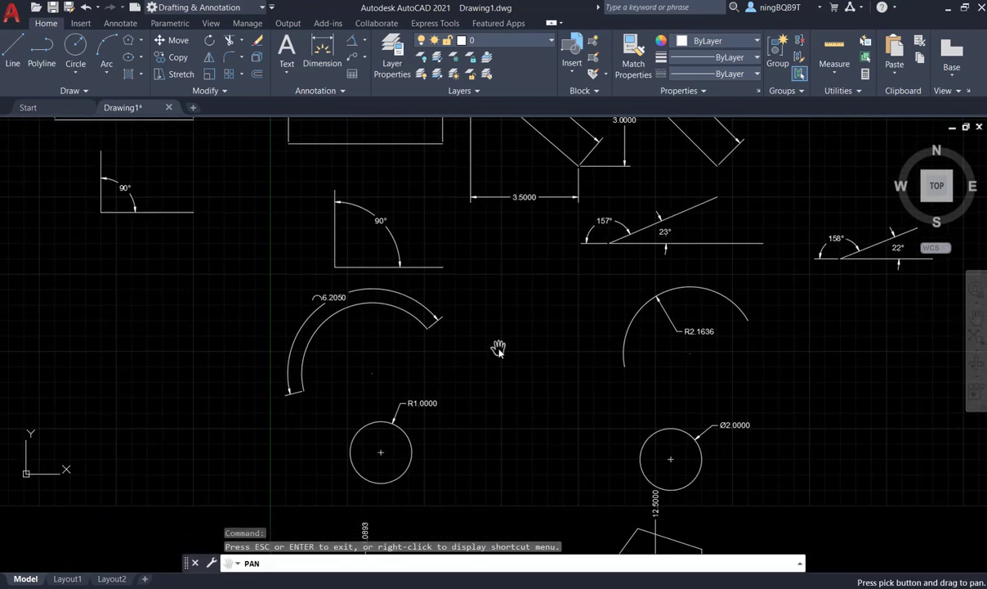
{"action": "right_click", "coordinate": [500, 350]}
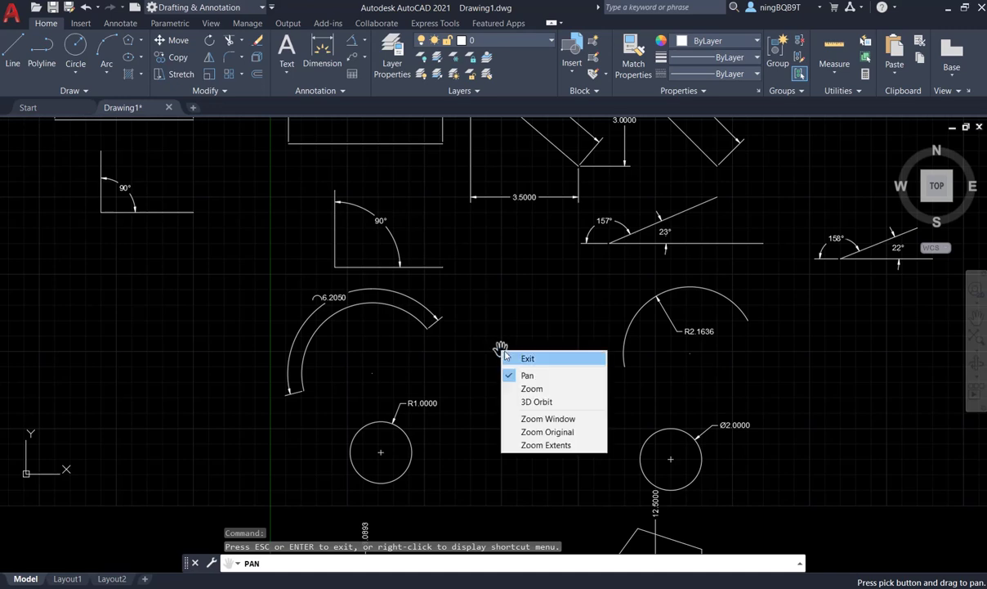
{"action": "left_click", "coordinate": [517, 354]}
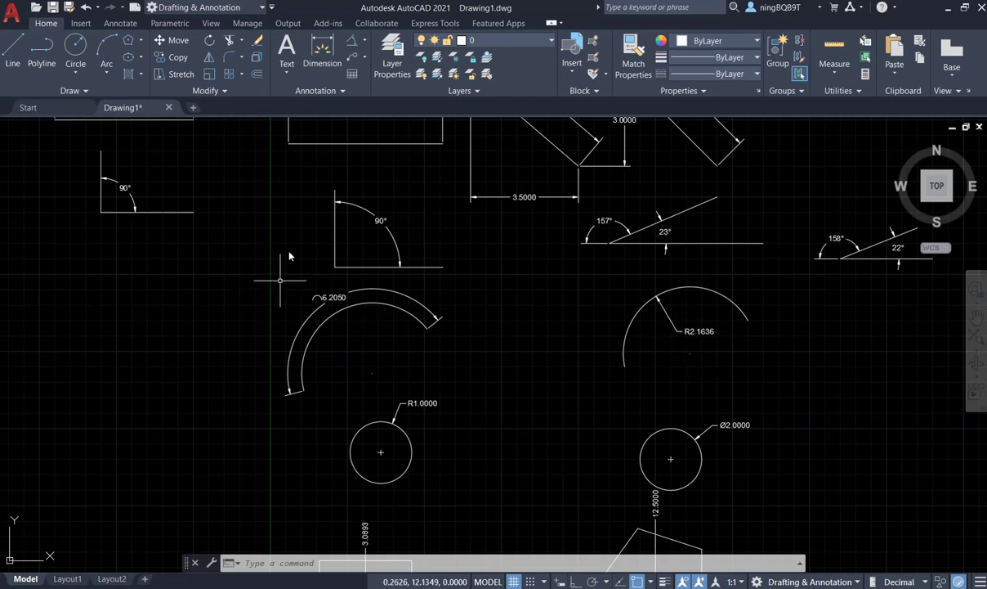
Draw a 3-point arc on the left side of the sheet
{"action": "left_click", "coordinate": [101, 47]}
{"action": "left_click", "coordinate": [52, 394]}
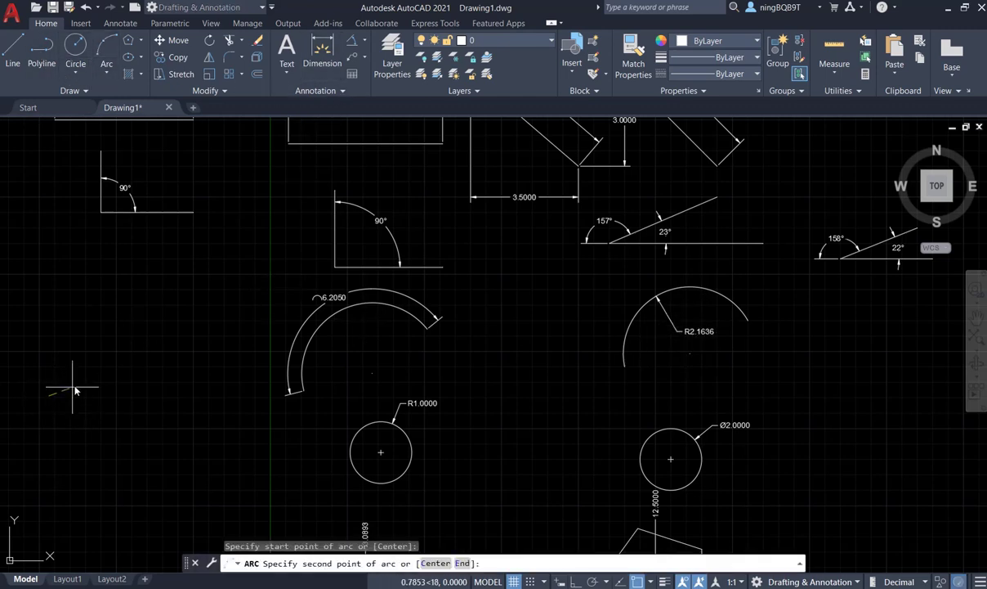
{"action": "left_click", "coordinate": [92, 341]}
{"action": "left_click", "coordinate": [172, 348]}
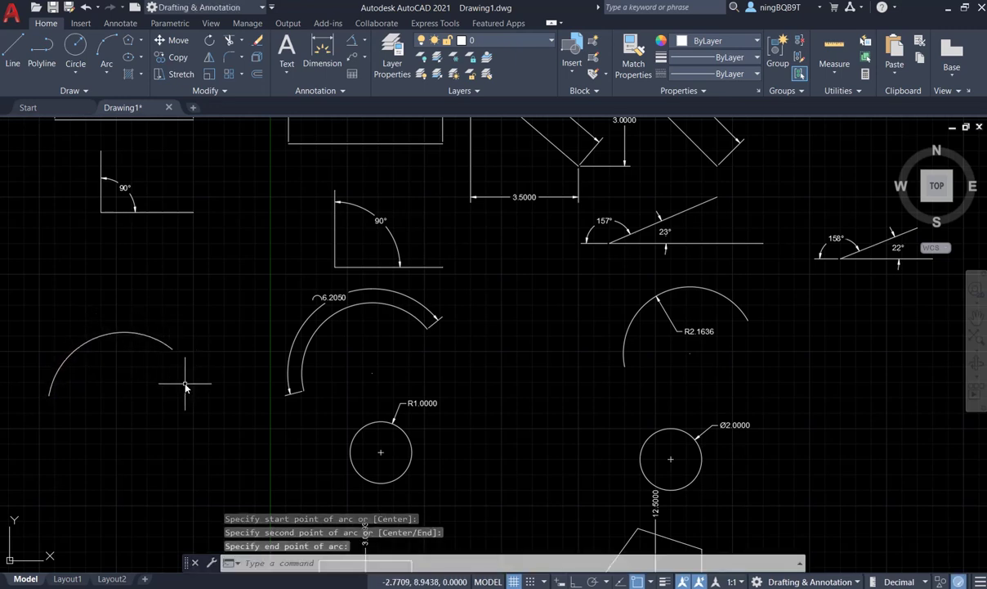
Add a 5.1697 arc length dimension placed above the new arc
{"action": "left_click", "coordinate": [363, 40]}
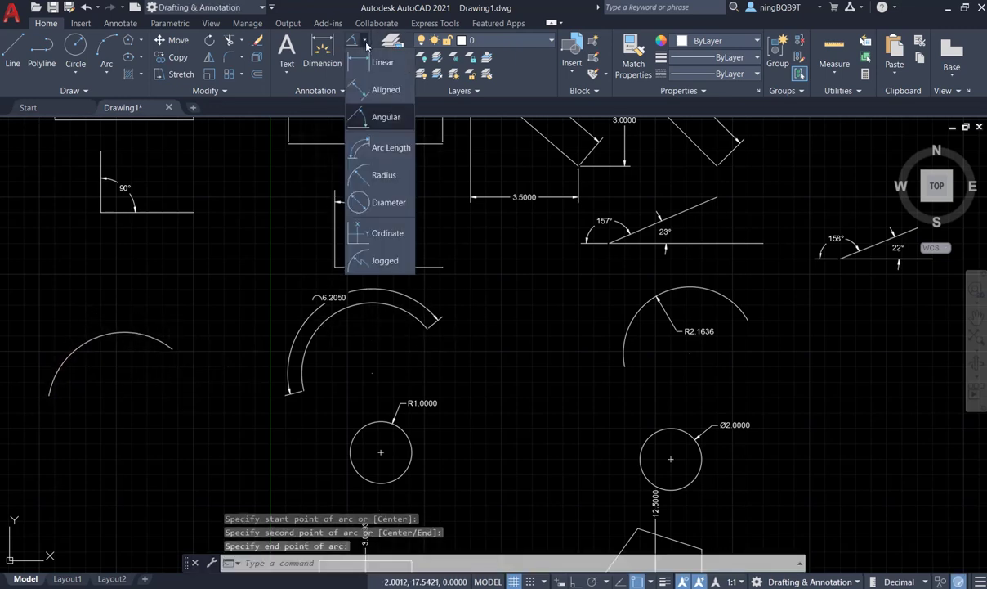
{"action": "left_click", "coordinate": [360, 152]}
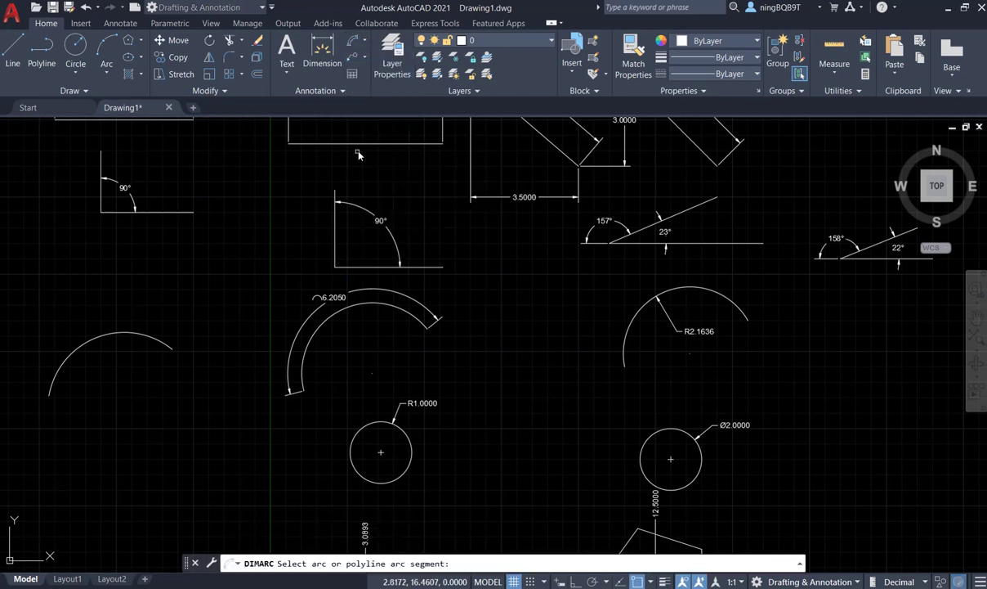
{"action": "left_click", "coordinate": [85, 347]}
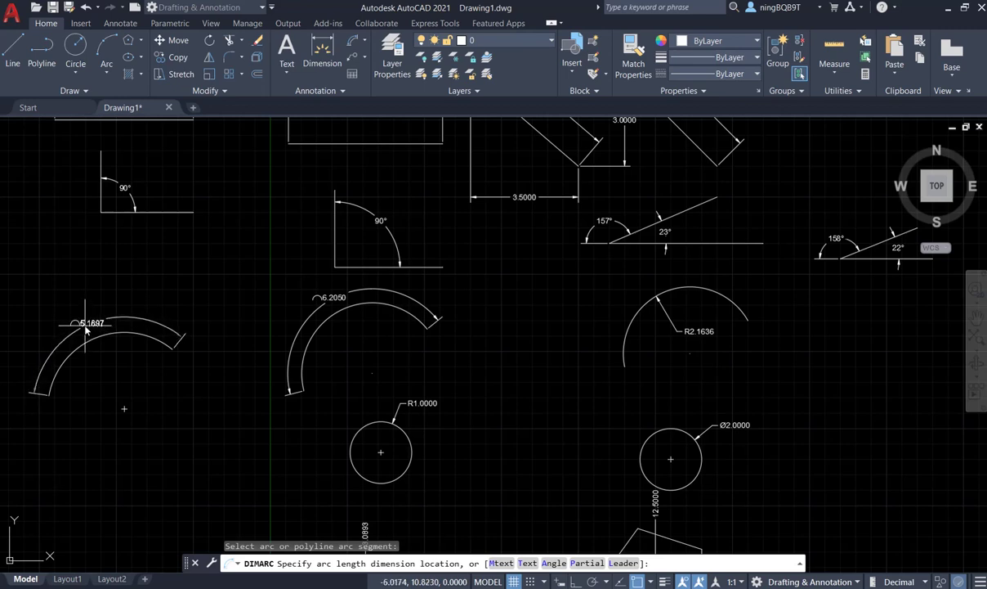
{"action": "left_click", "coordinate": [85, 327]}
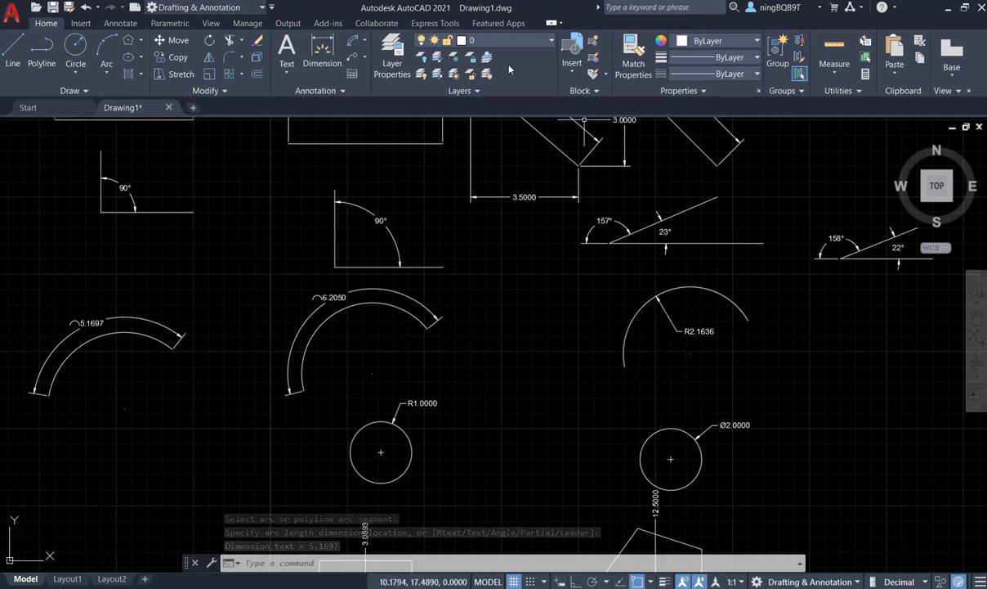
Draw a 3-point arc beside the R2.1636 arc
{"action": "left_click", "coordinate": [101, 49]}
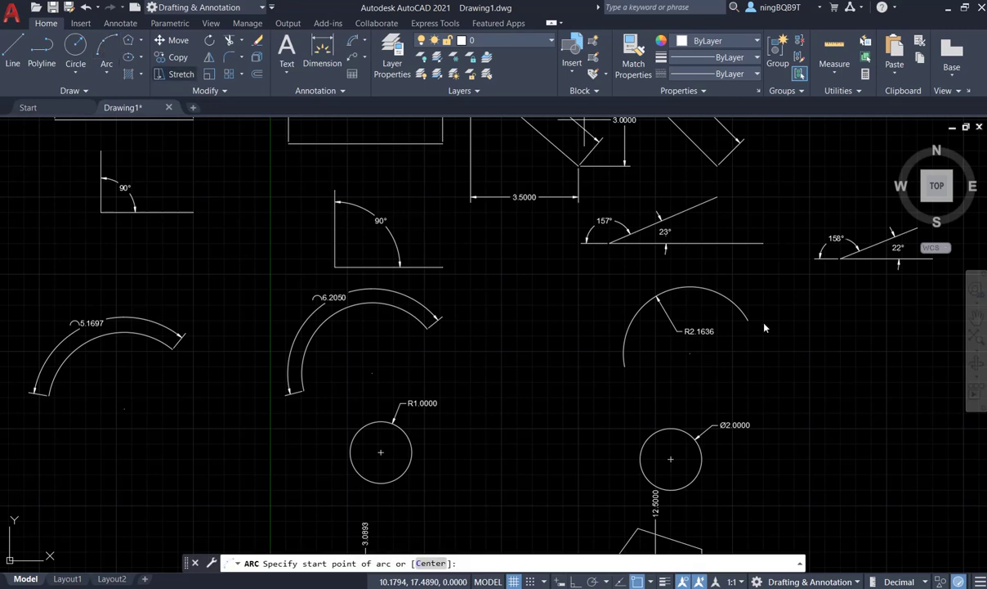
{"action": "left_click", "coordinate": [500, 349]}
{"action": "left_click", "coordinate": [522, 324]}
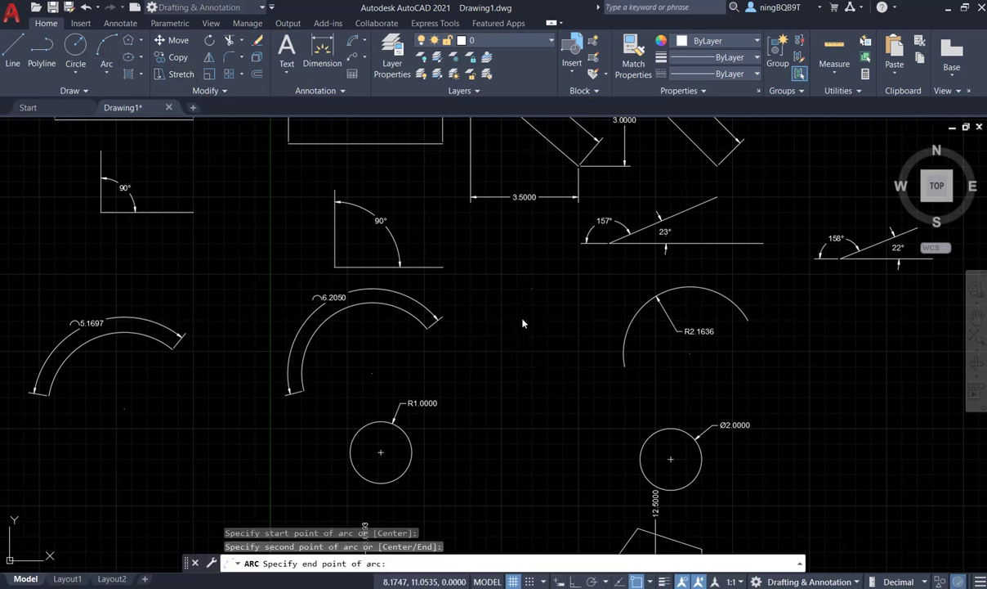
{"action": "left_click", "coordinate": [593, 322]}
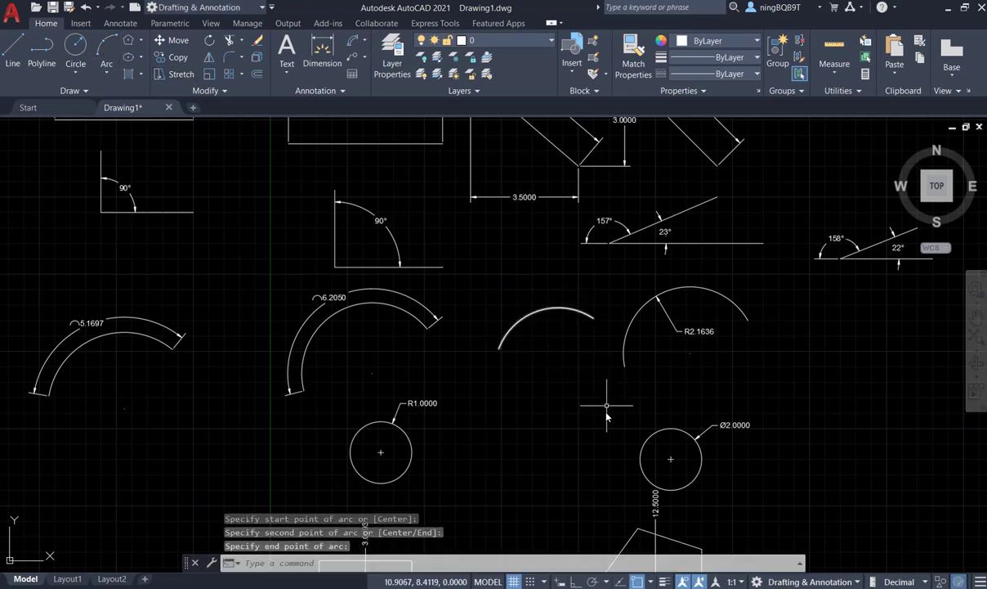
Dimension the new arc's radius as R2.0602, placed inside the arc
{"action": "left_click", "coordinate": [360, 40]}
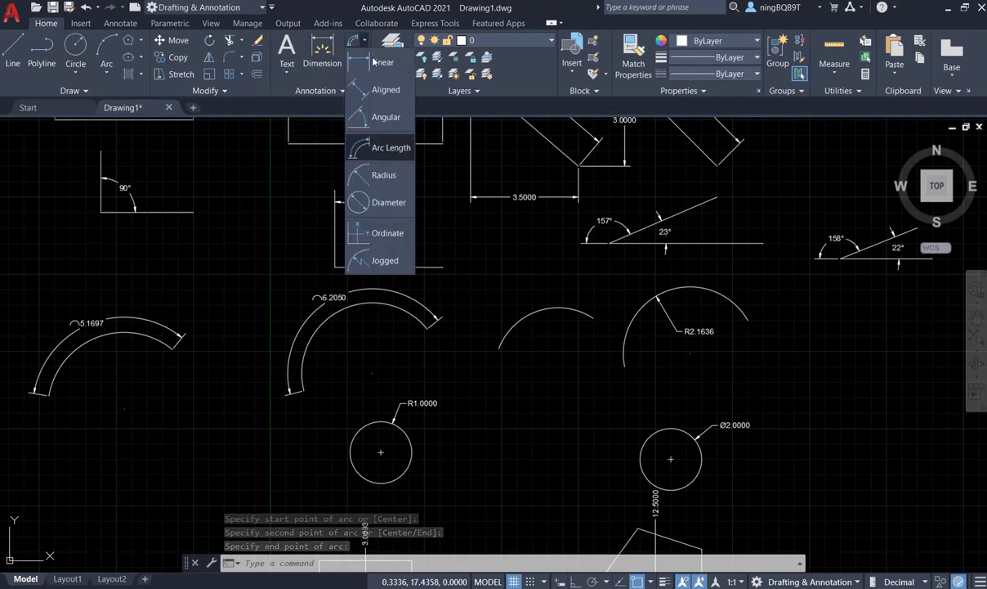
{"action": "left_click", "coordinate": [364, 178]}
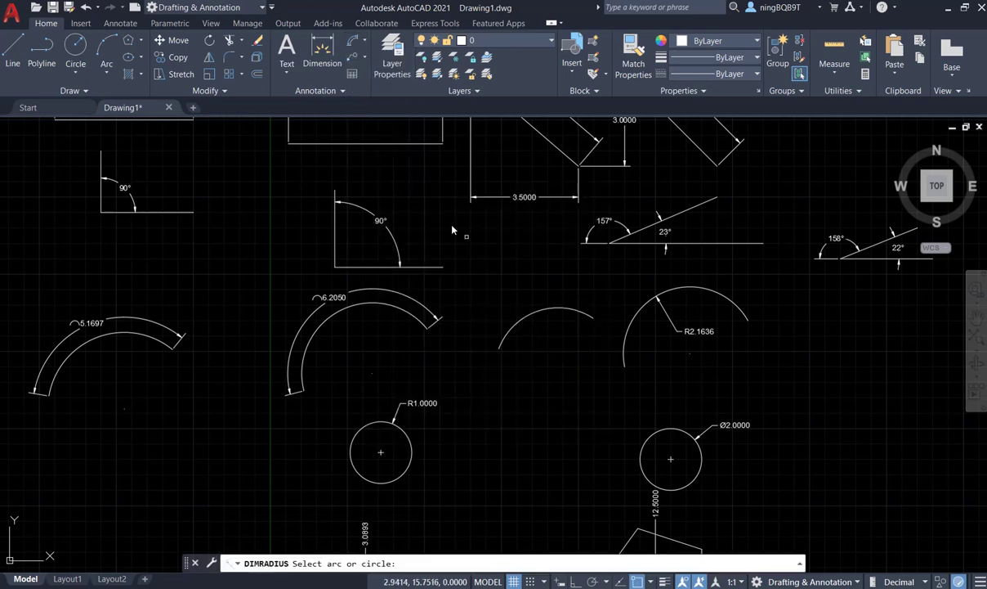
{"action": "left_click", "coordinate": [532, 316]}
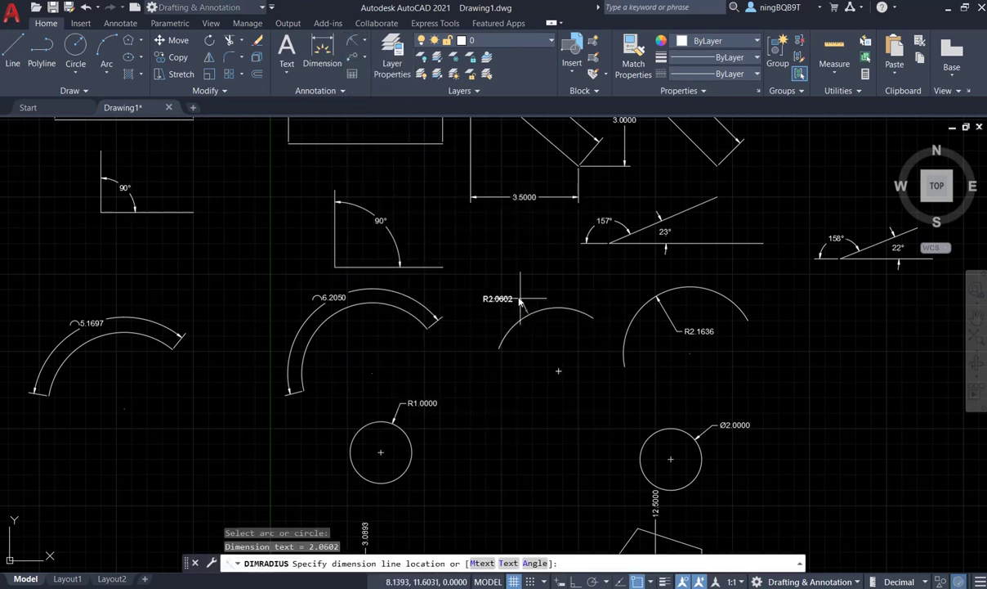
{"action": "left_click", "coordinate": [565, 359]}
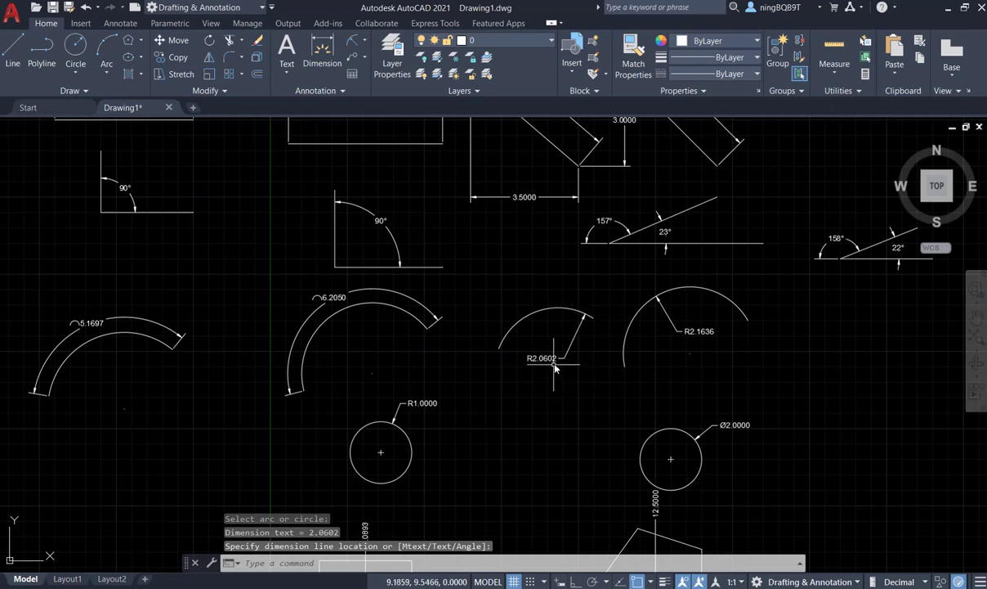
{"action": "left_click", "coordinate": [977, 319]}
Pan to the middle row and draw a circle left of the R1.0000 circle
{"action": "left_click_drag", "start_coordinate": [582, 455], "coordinate": [562, 316]}
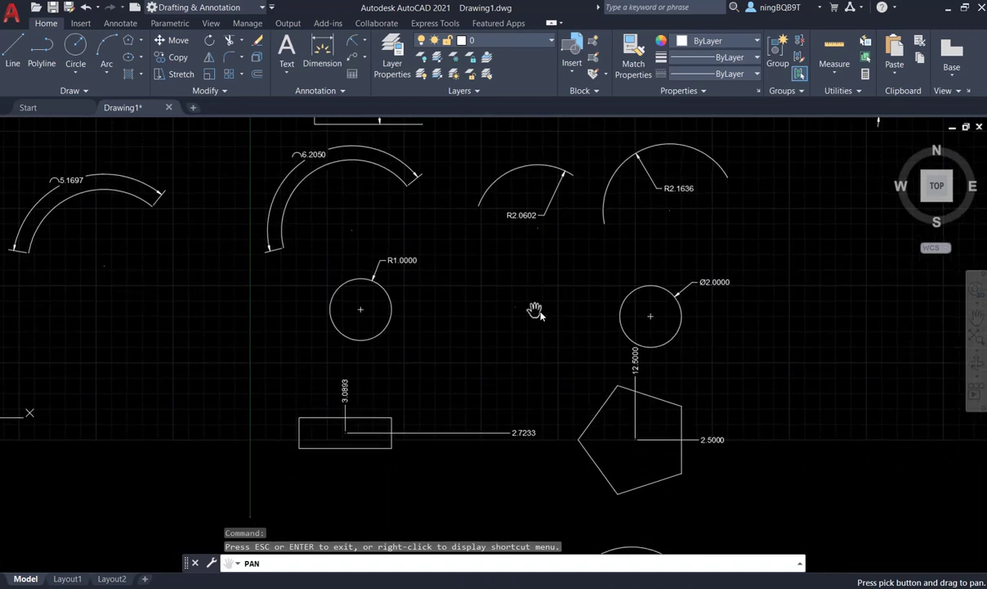
{"action": "right_click", "coordinate": [507, 299]}
{"action": "left_click", "coordinate": [523, 305]}
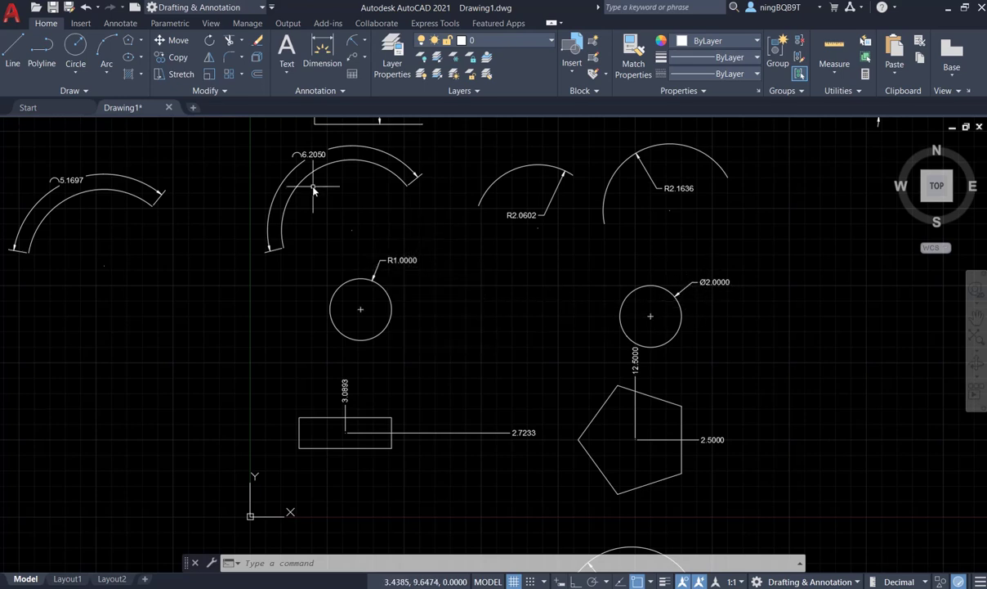
{"action": "left_click", "coordinate": [76, 47]}
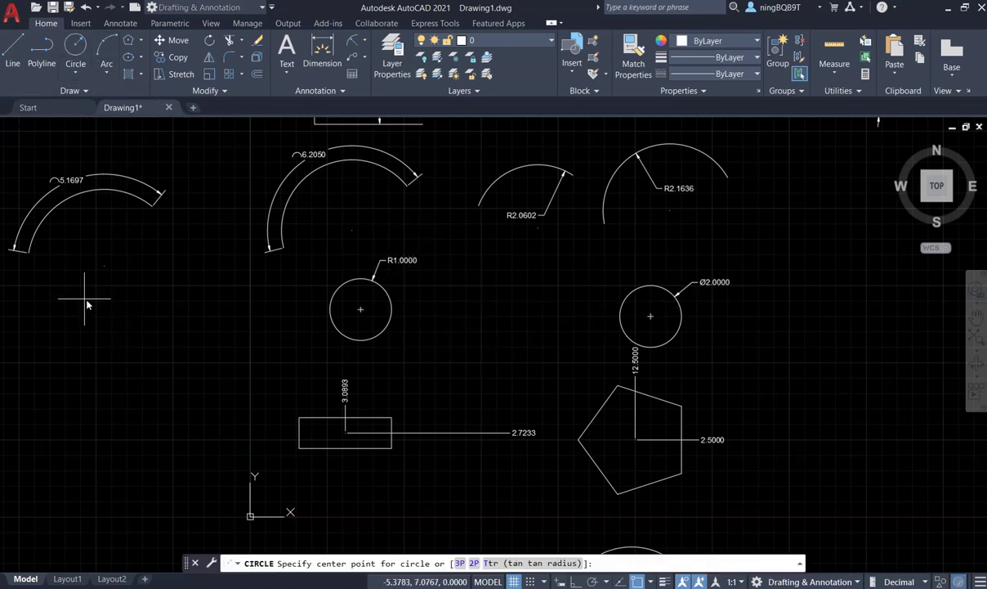
{"action": "left_click", "coordinate": [106, 315]}
{"action": "left_click", "coordinate": [139, 319]}
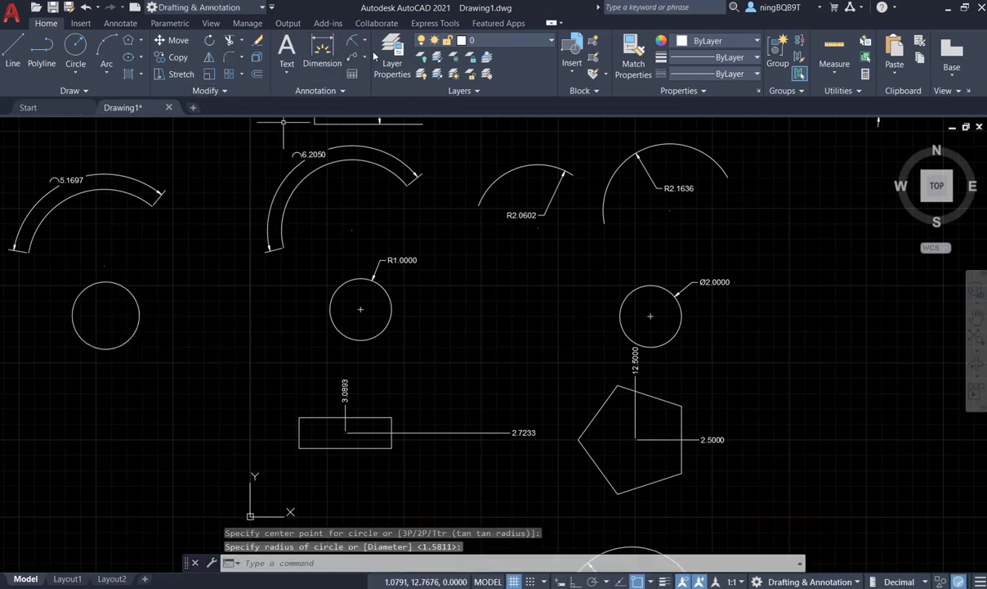
Add an R1.0892 radius dimension up-right of the left circle
{"action": "left_click", "coordinate": [365, 41]}
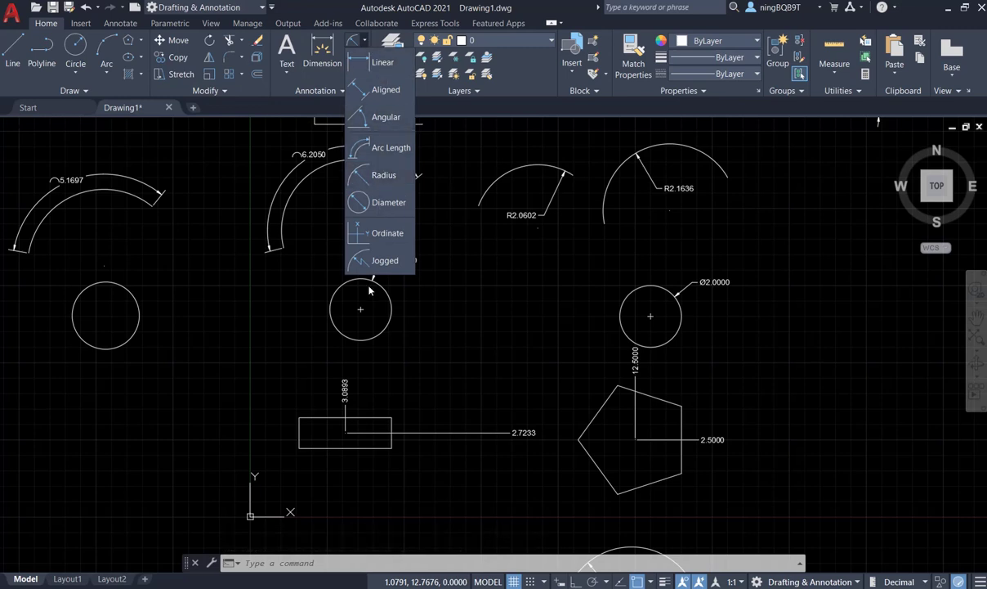
{"action": "left_click", "coordinate": [362, 177]}
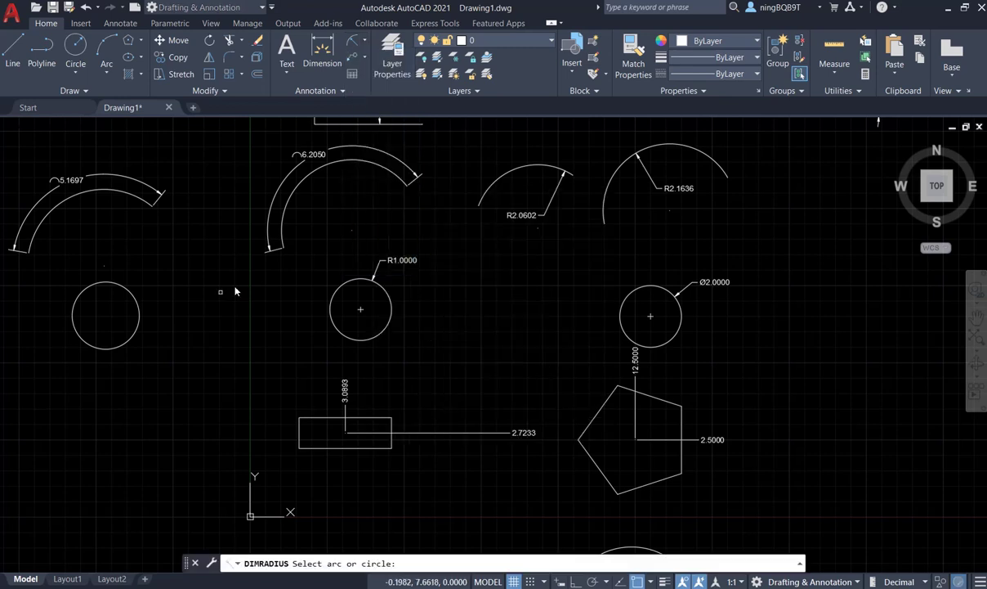
{"action": "left_click", "coordinate": [123, 288]}
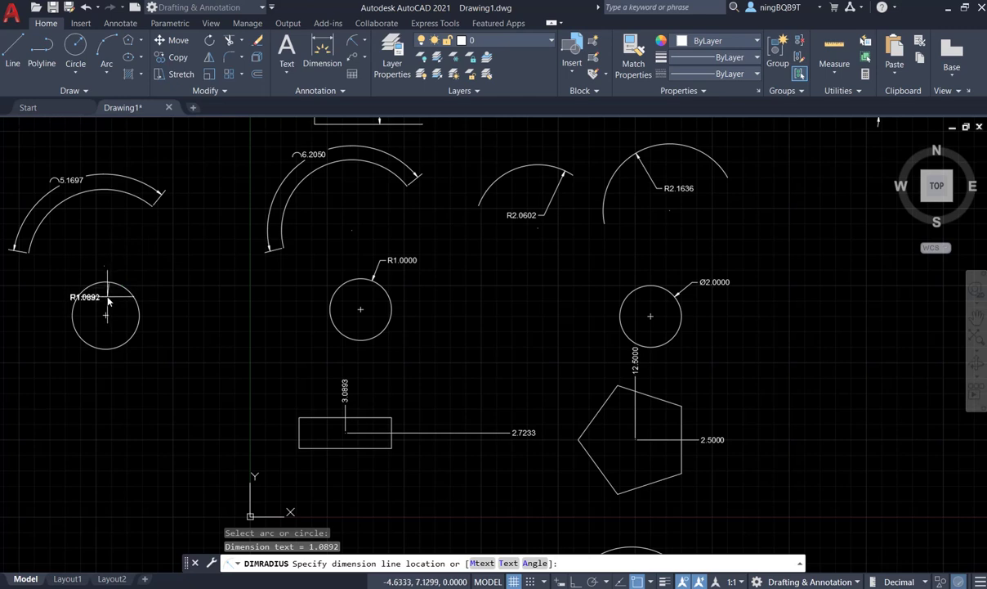
{"action": "left_click", "coordinate": [155, 278]}
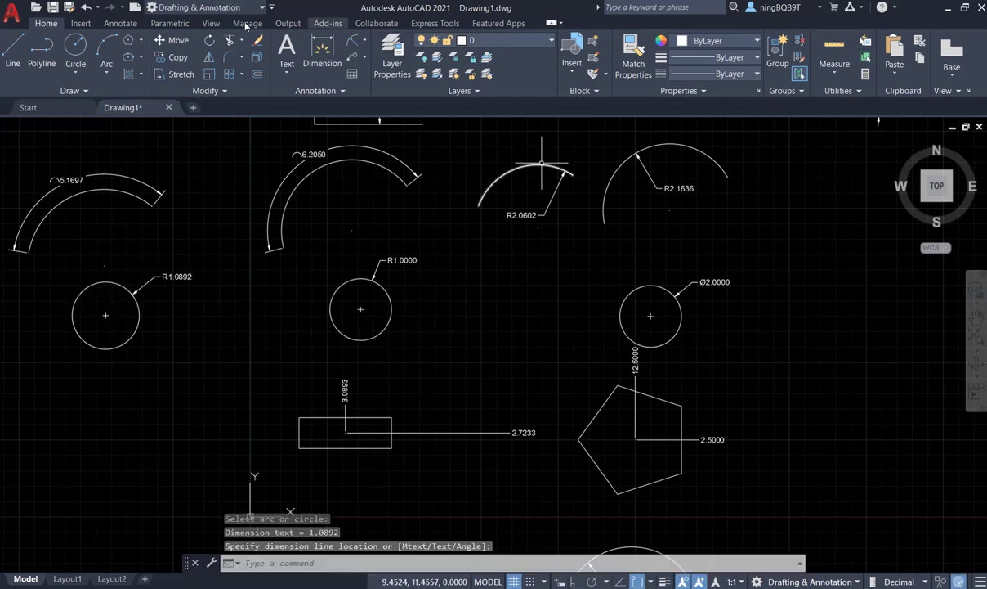
Draw a circle between the R1.0000 and Ø2.0000 circles
{"action": "left_click", "coordinate": [76, 49]}
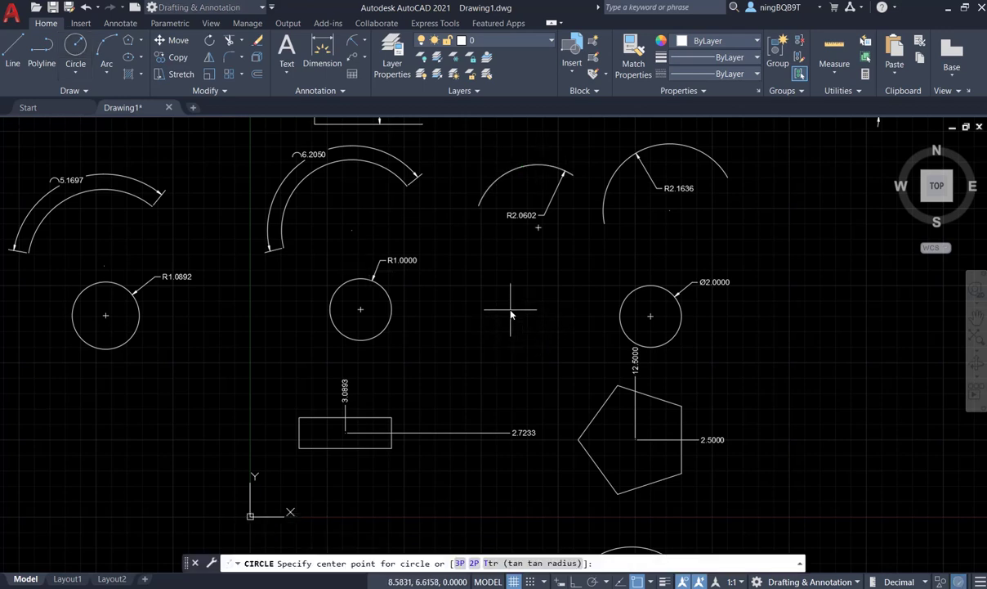
{"action": "left_click", "coordinate": [502, 302]}
{"action": "left_click", "coordinate": [526, 322]}
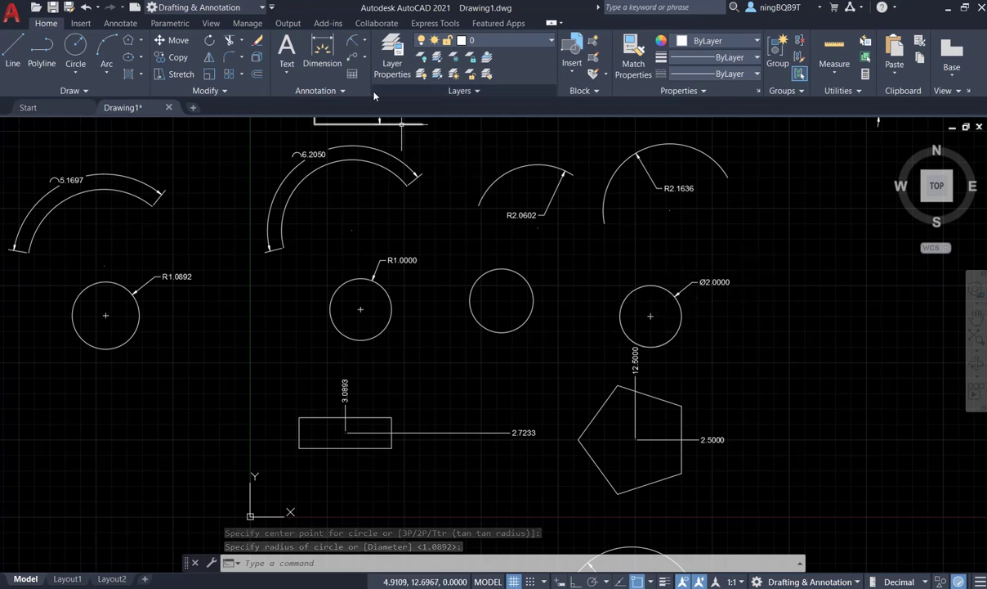
Add a Ø2.0663 diameter dimension up-right of the new circle, then pan toward the bottom arcs
{"action": "left_click", "coordinate": [365, 42]}
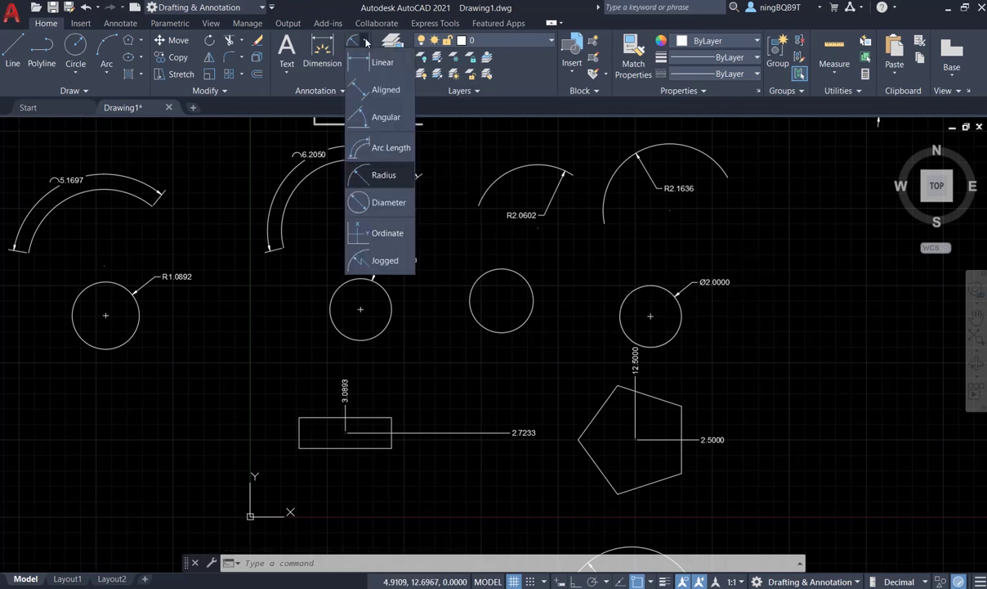
{"action": "left_click", "coordinate": [366, 210]}
{"action": "left_click", "coordinate": [501, 274]}
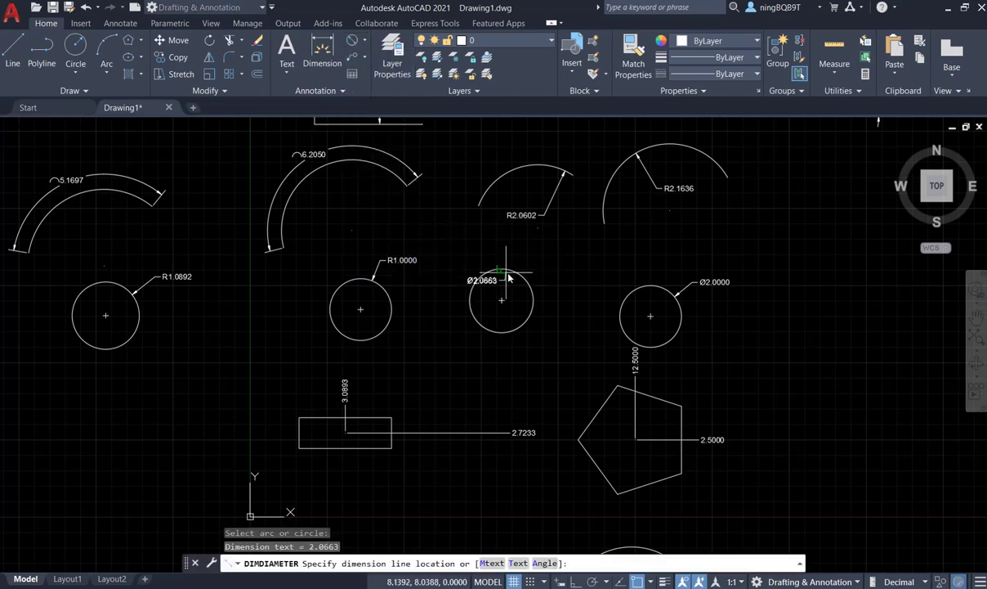
{"action": "left_click", "coordinate": [556, 271]}
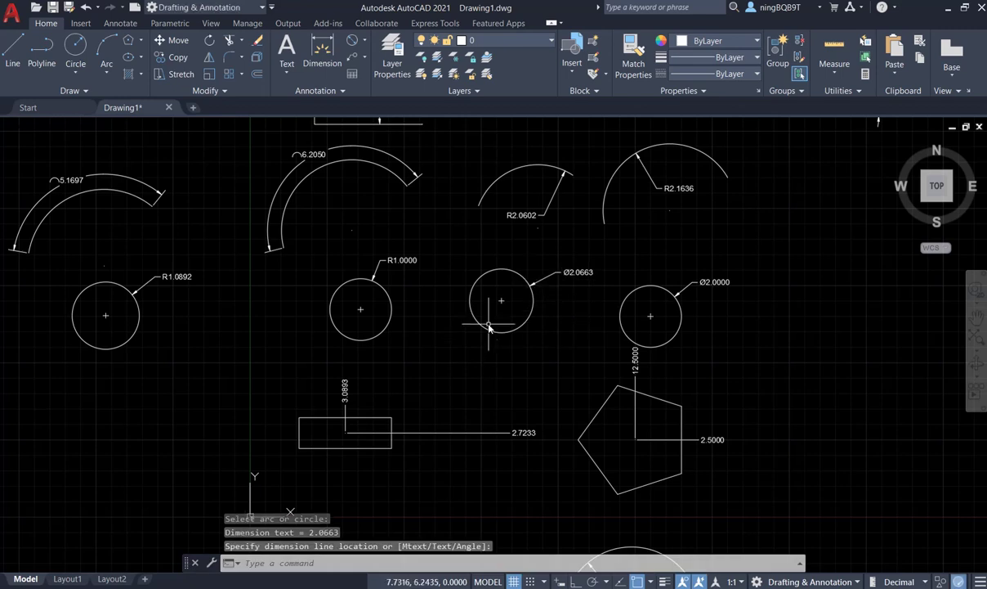
{"action": "left_click", "coordinate": [976, 312]}
{"action": "mouse_move", "coordinate": [533, 476]}
{"action": "left_mouse_down"}
{"action": "mouse_move", "coordinate": [535, 506]}
{"action": "mouse_move", "coordinate": [547, 372]}
{"action": "left_mouse_up"}
Exit panning with the jogged R1.4118 and R2.2303 arcs in view
{"action": "right_click", "coordinate": [482, 374]}
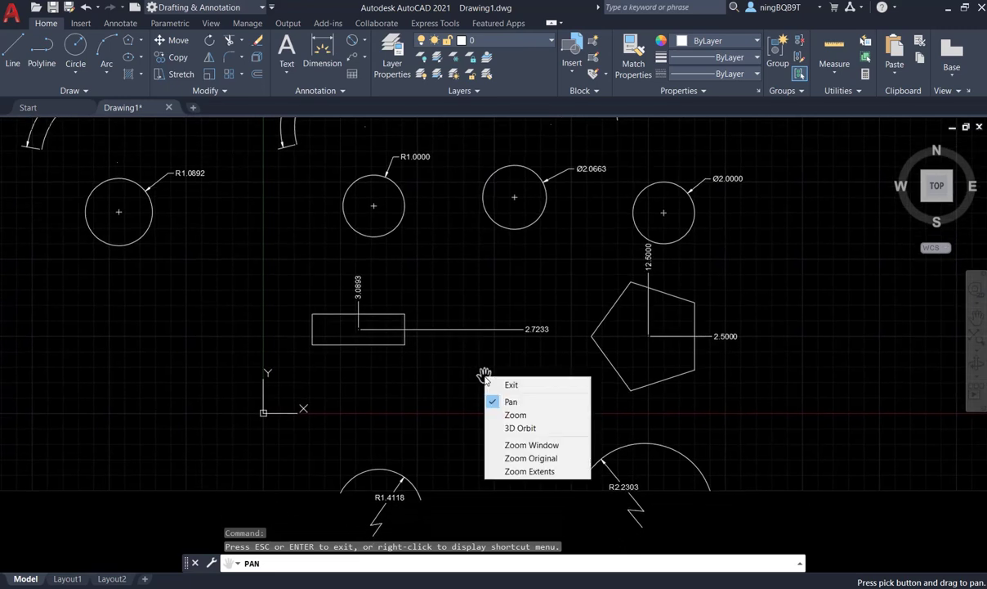
{"action": "left_click", "coordinate": [490, 384]}
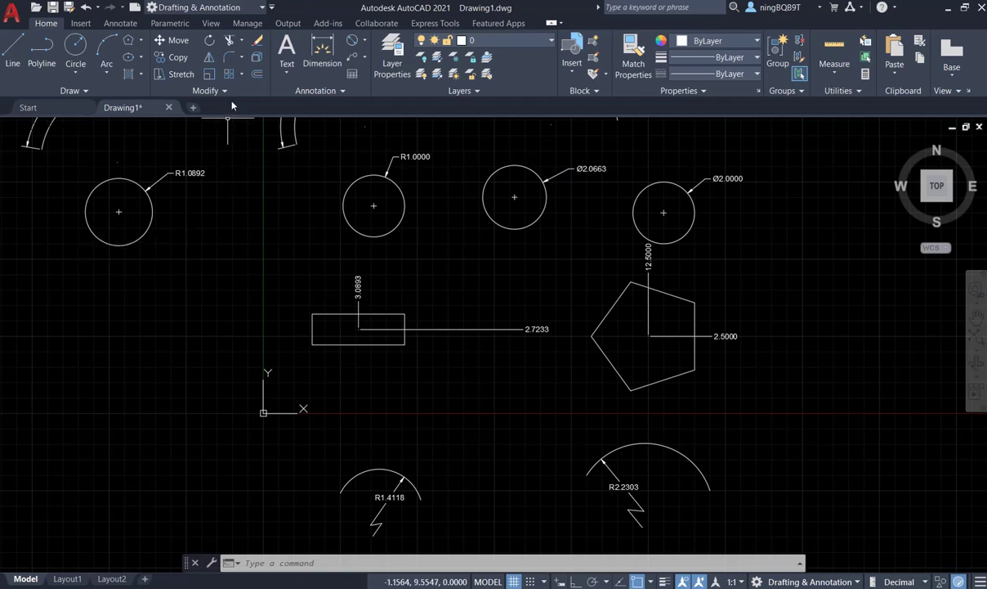
Draw a rectangle below the R1.0892 circle and enable Geometric Center object snap
{"action": "left_click", "coordinate": [142, 40]}
{"action": "left_click", "coordinate": [151, 63]}
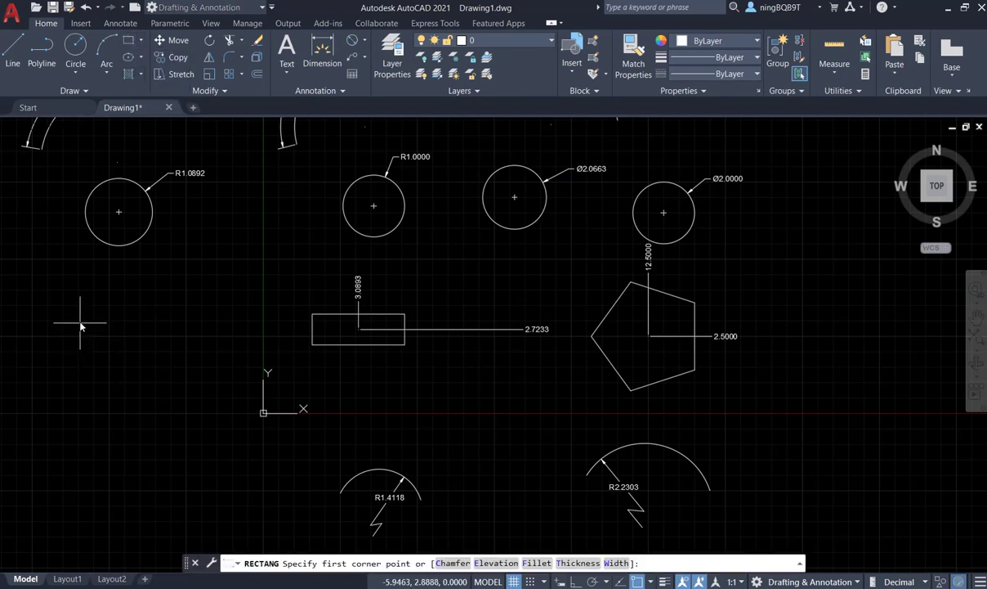
{"action": "left_click", "coordinate": [80, 318]}
{"action": "left_click", "coordinate": [148, 357]}
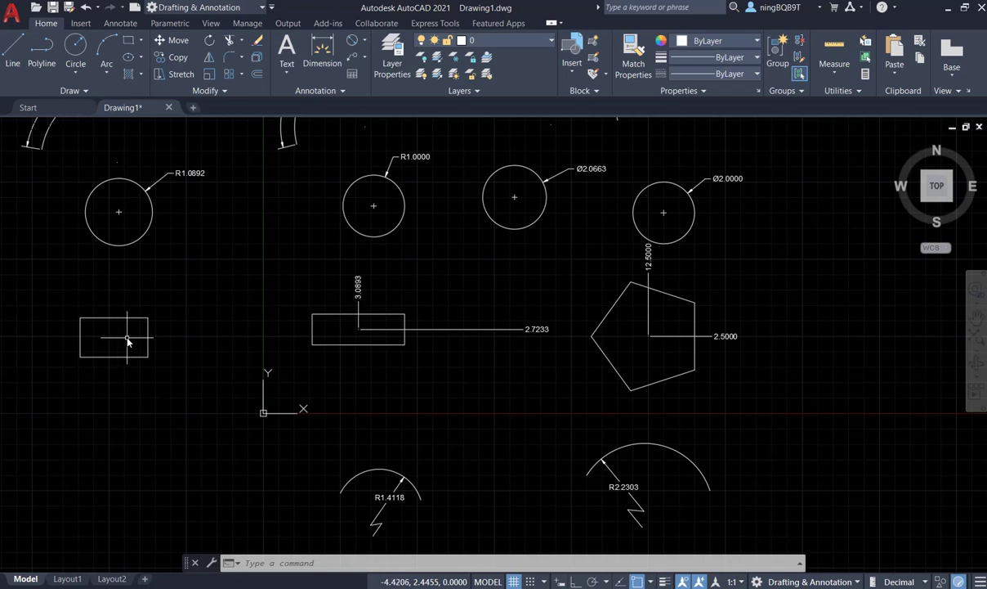
{"action": "left_click", "coordinate": [649, 581]}
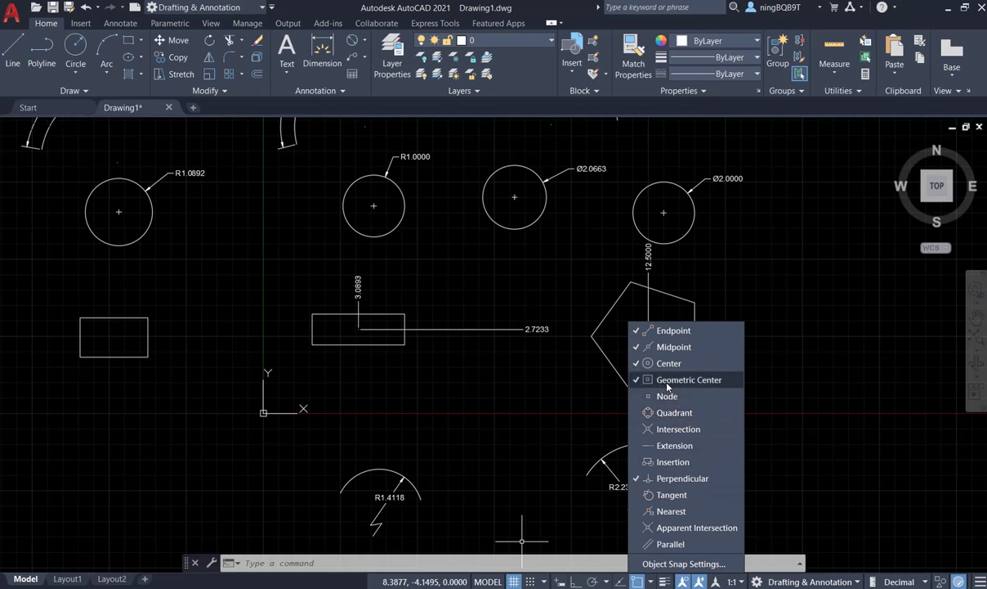
{"action": "left_click", "coordinate": [147, 390]}
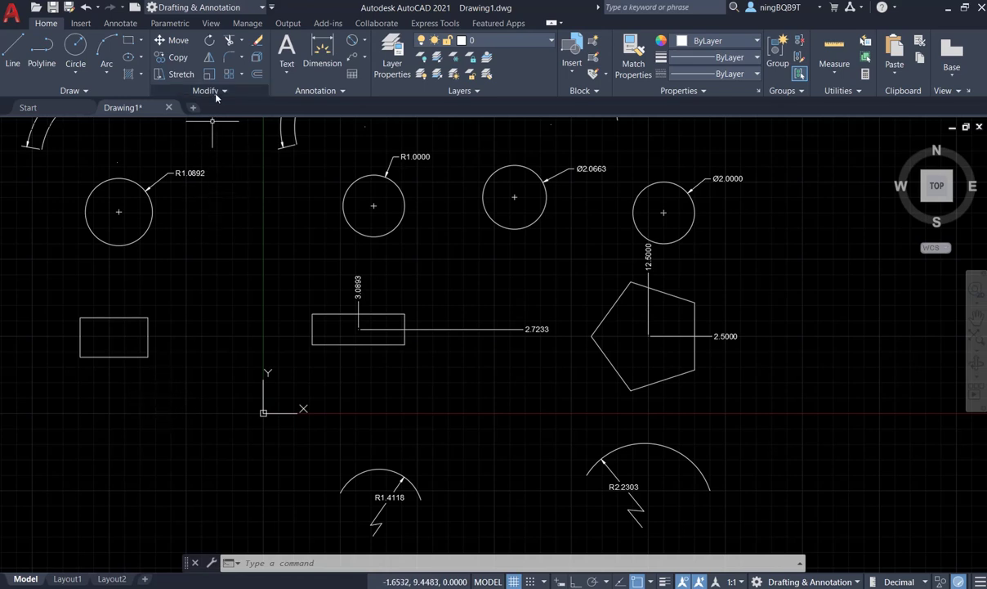
Add a 4.8464 X-datum ordinate dimension from the rectangle's centre, placed above it
{"action": "left_click", "coordinate": [365, 42]}
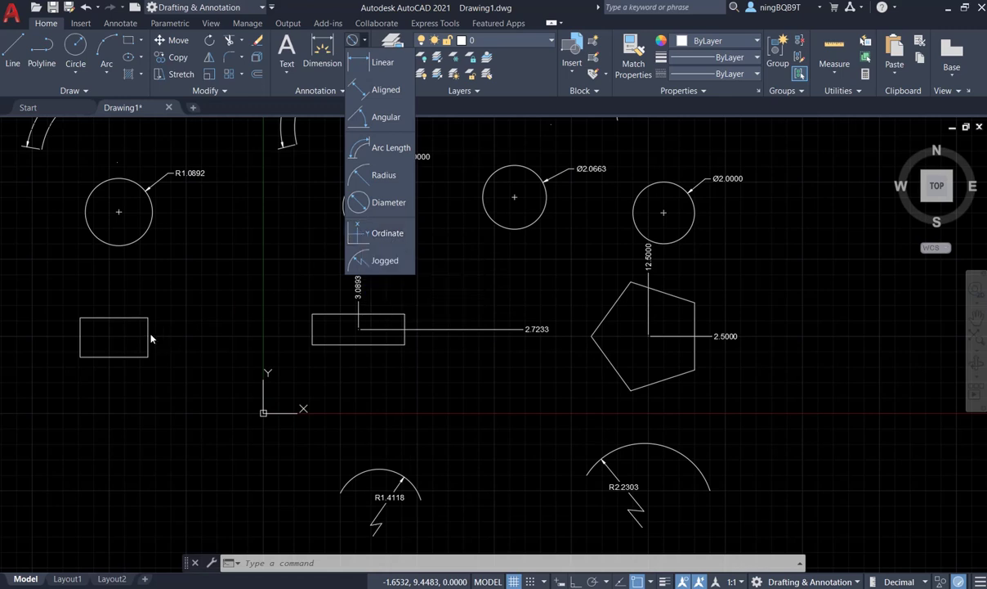
{"action": "left_click", "coordinate": [368, 233]}
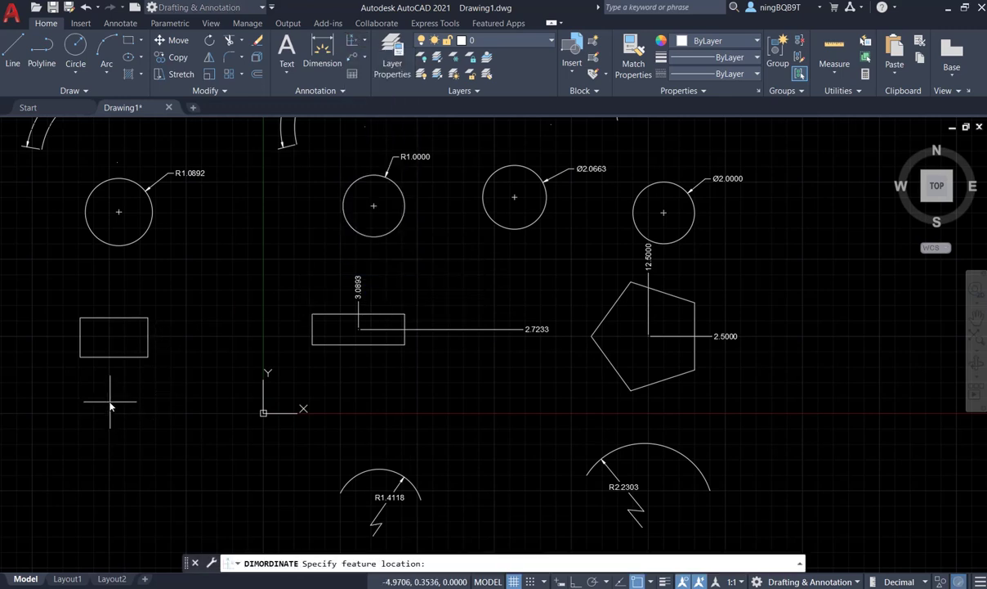
{"action": "left_click", "coordinate": [114, 337]}
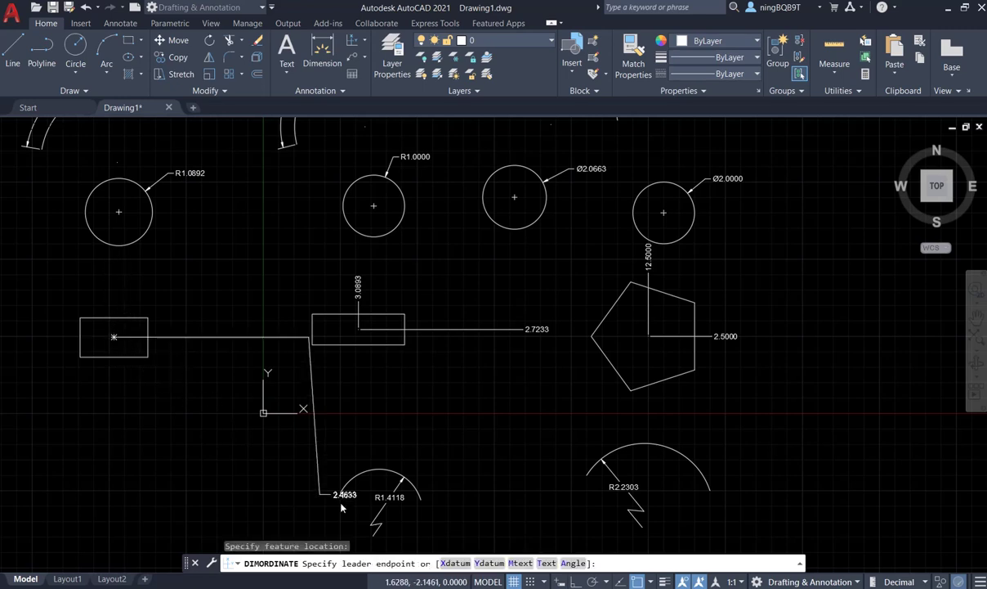
{"action": "left_click", "coordinate": [457, 563]}
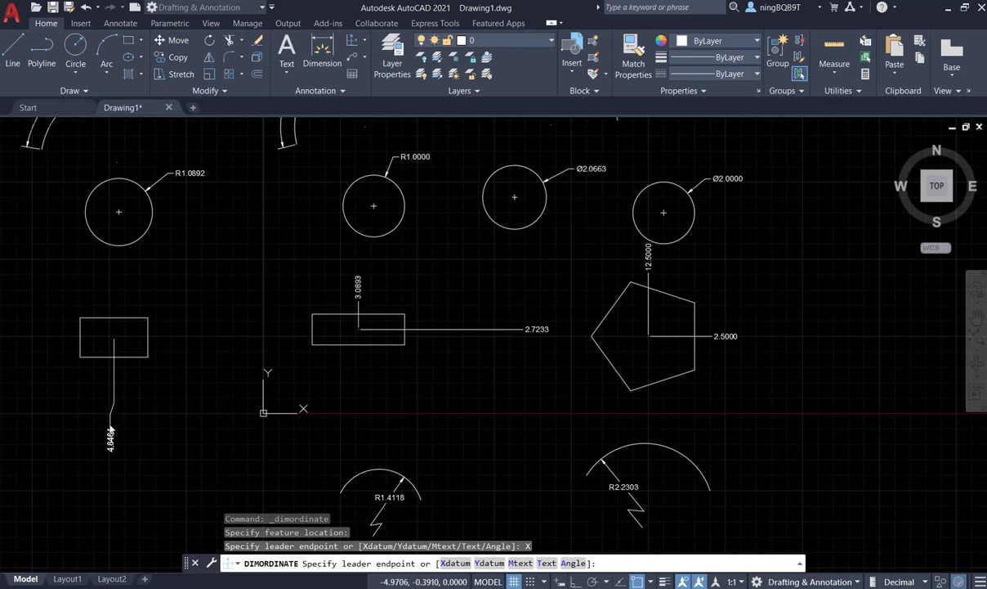
{"action": "left_click", "coordinate": [114, 295]}
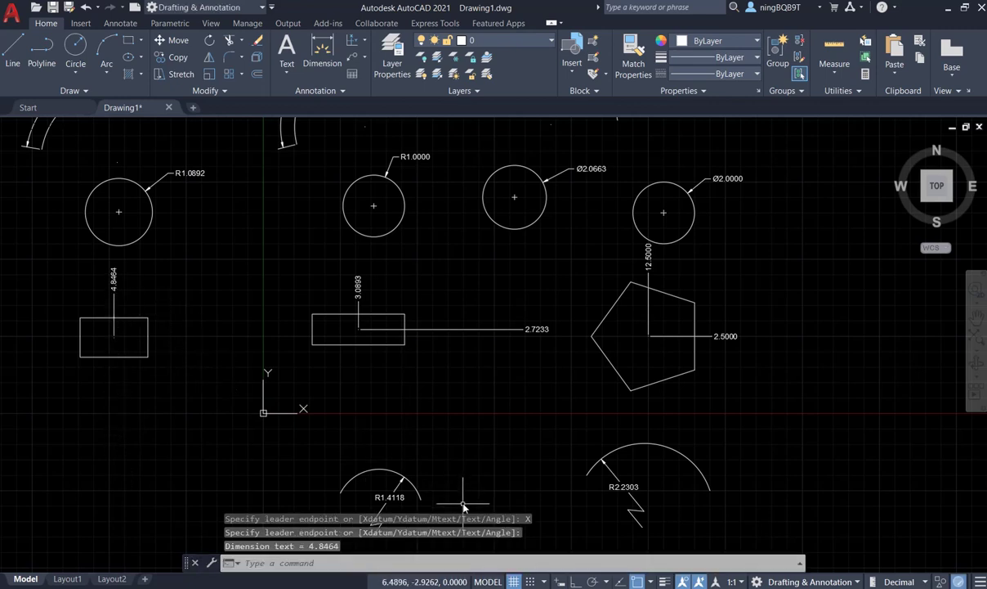
{"action": "key", "text": "Return"}
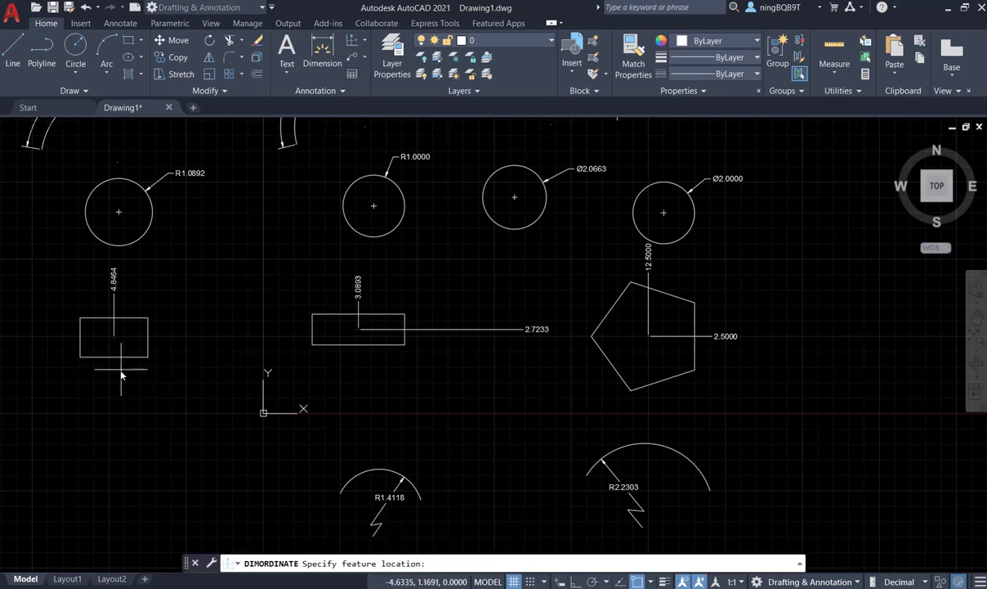
Place a 2.4633 Y-datum ordinate dimension to the right of the rectangle's centre
{"action": "left_click", "coordinate": [114, 337]}
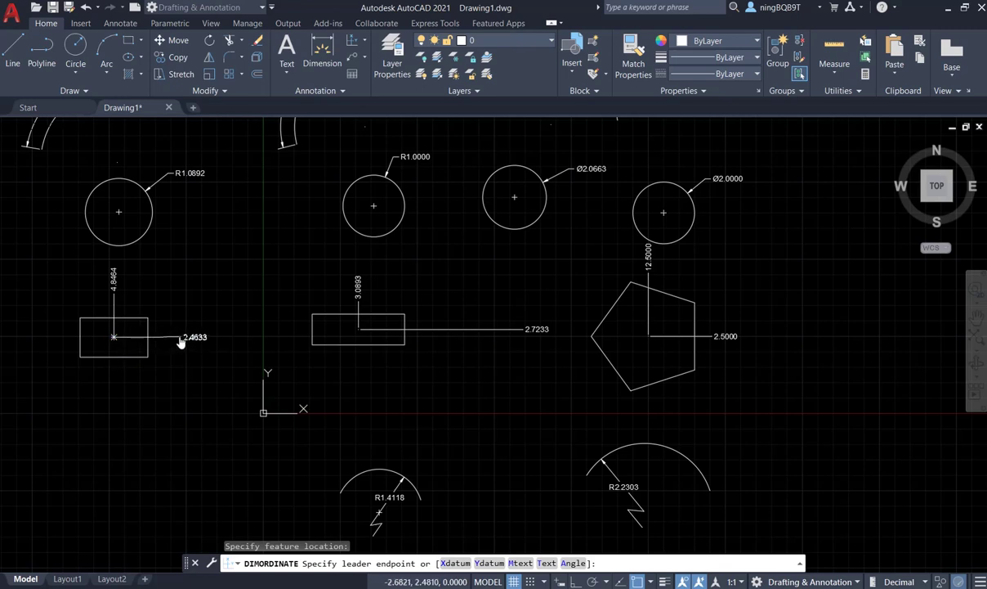
{"action": "left_click", "coordinate": [488, 563]}
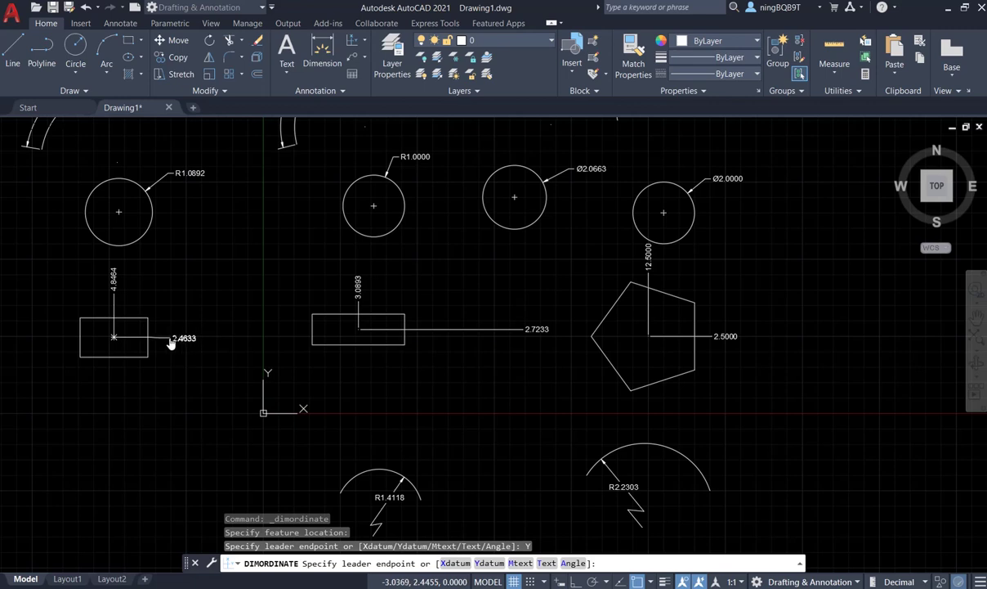
{"action": "left_click", "coordinate": [164, 342]}
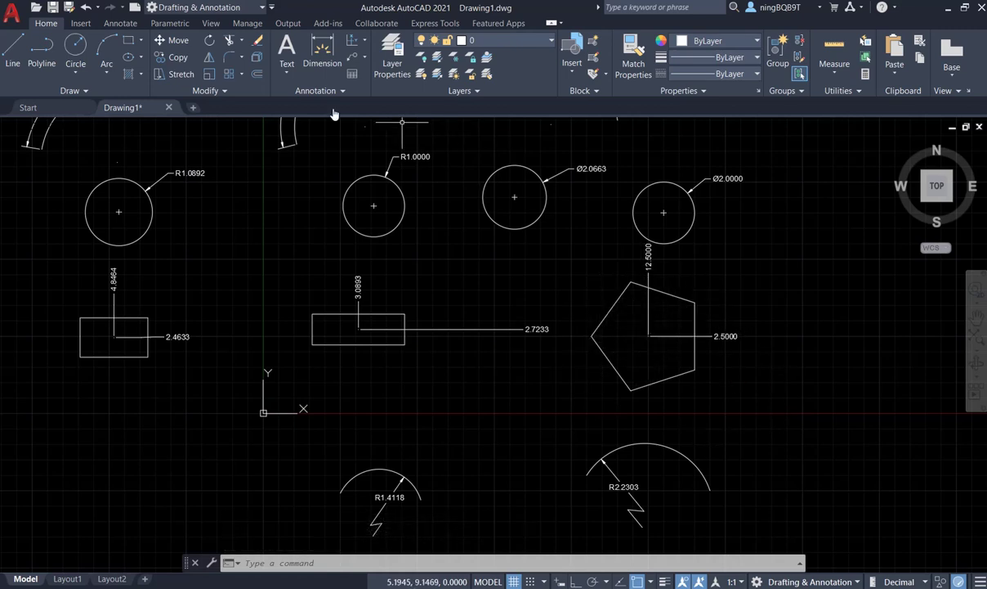
Draw a five-sided inscribed pentagon right of the ordinate-dimensioned pentagon
{"action": "left_click", "coordinate": [140, 40]}
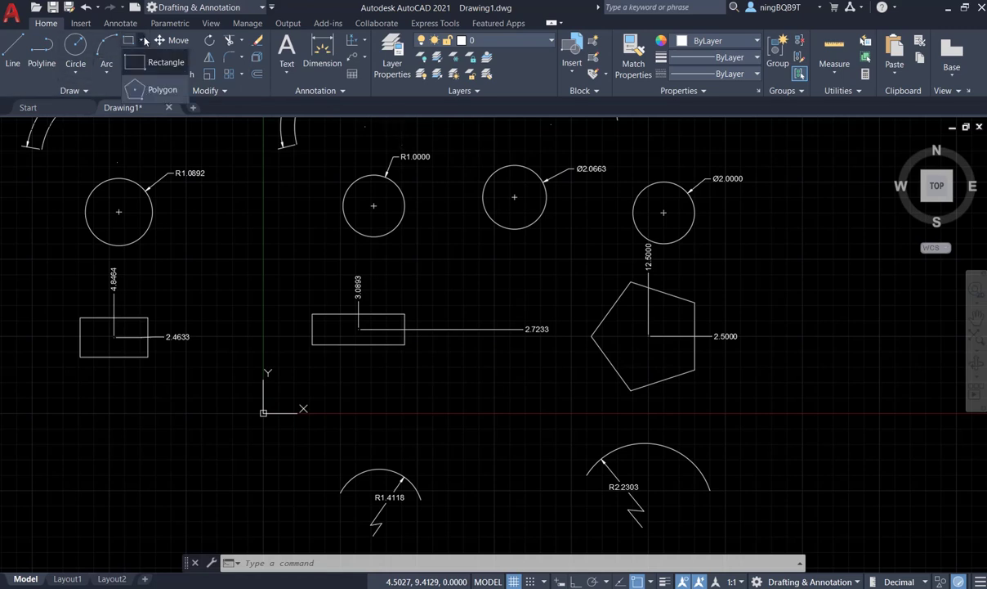
{"action": "left_click", "coordinate": [139, 90]}
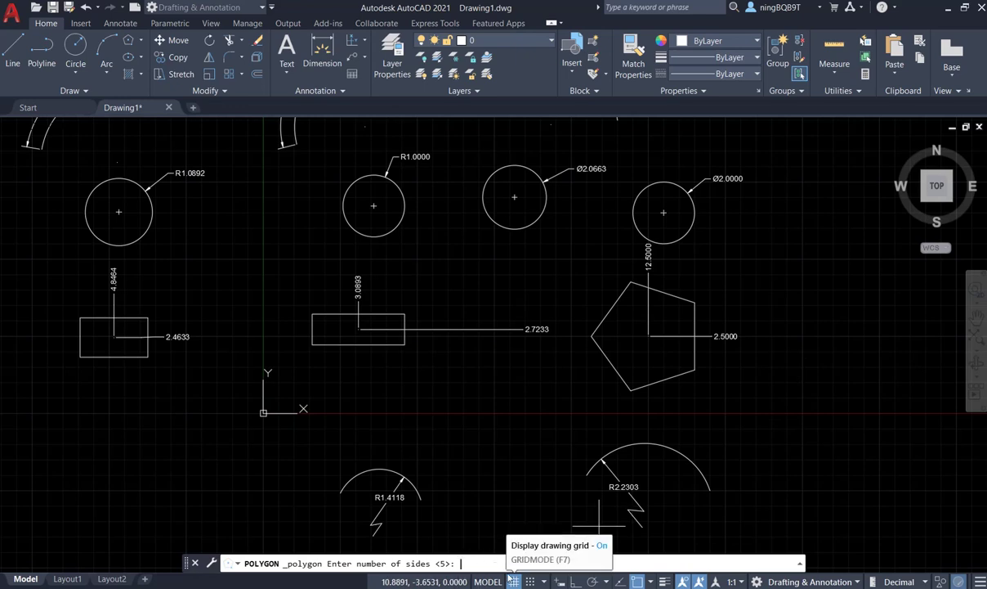
{"action": "key", "text": "Return"}
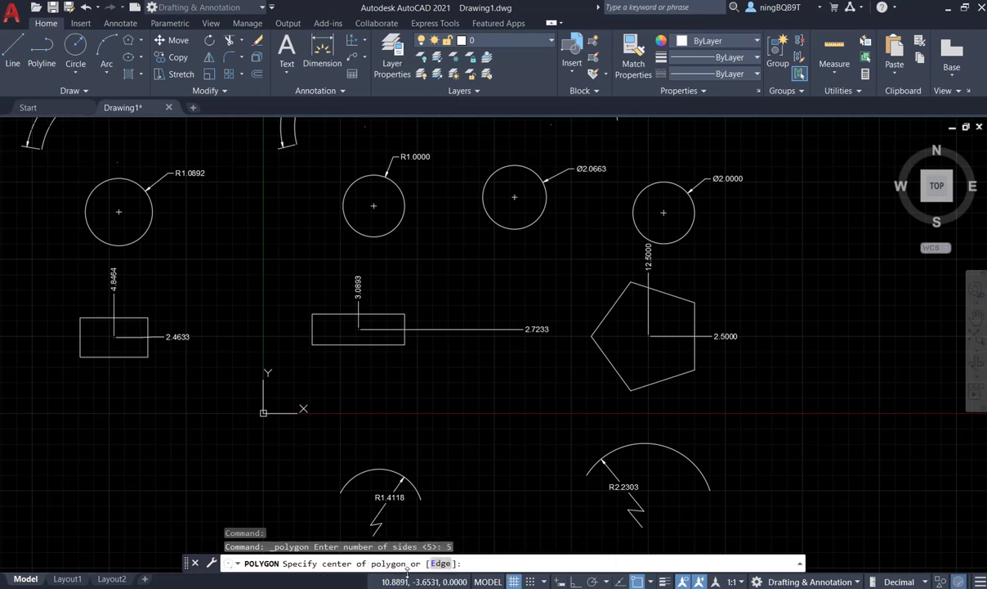
{"action": "left_click", "coordinate": [850, 332]}
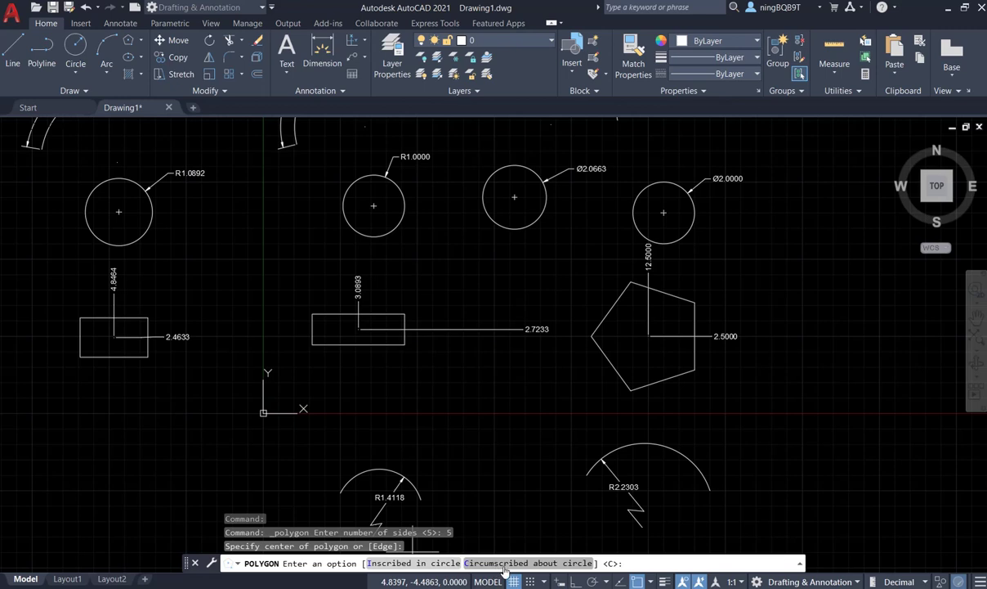
{"action": "left_click", "coordinate": [400, 564]}
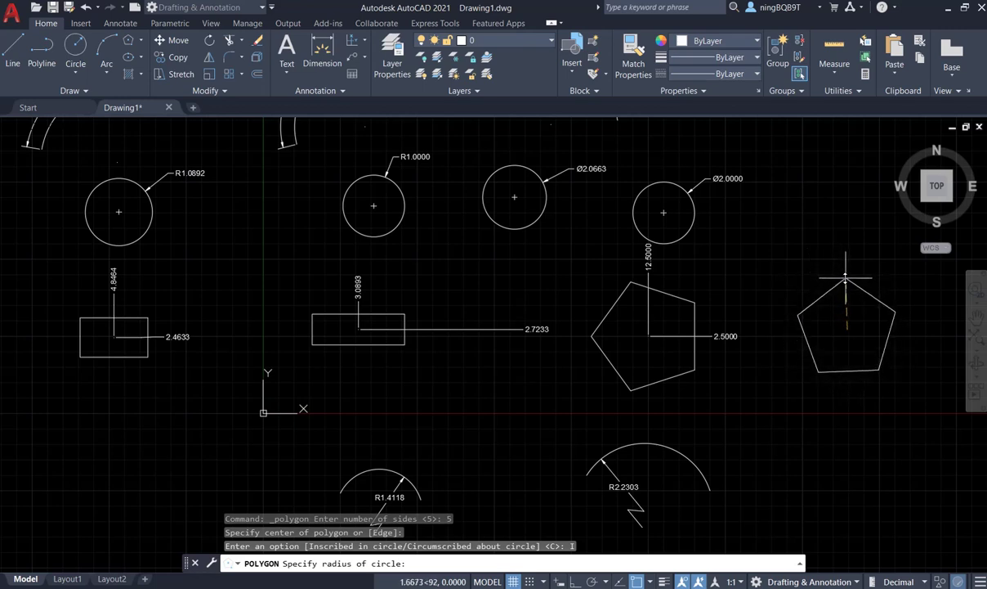
{"action": "left_click", "coordinate": [846, 279]}
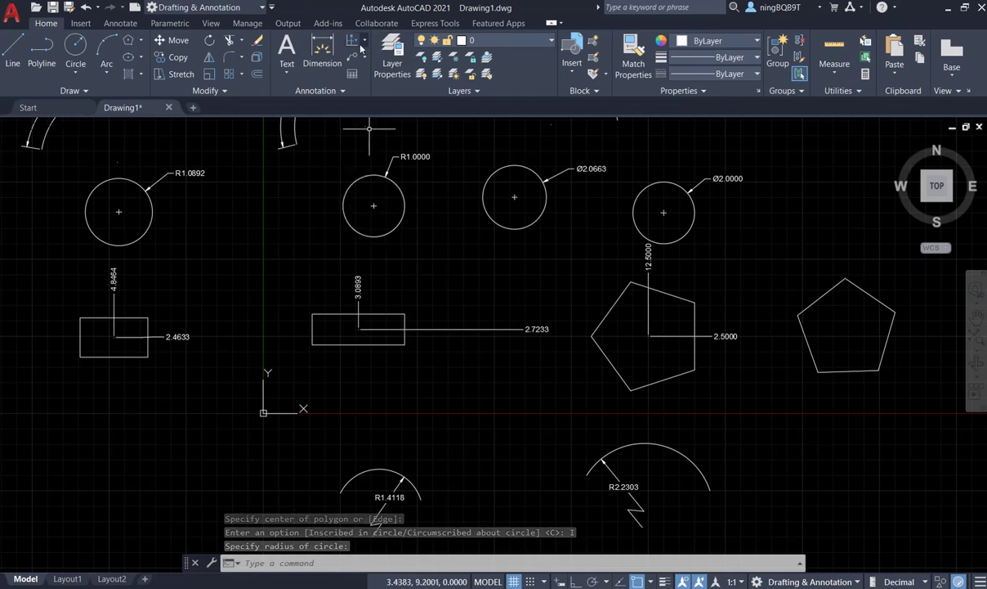
{"action": "type", "text": "dor"}
{"action": "key", "text": "Return"}
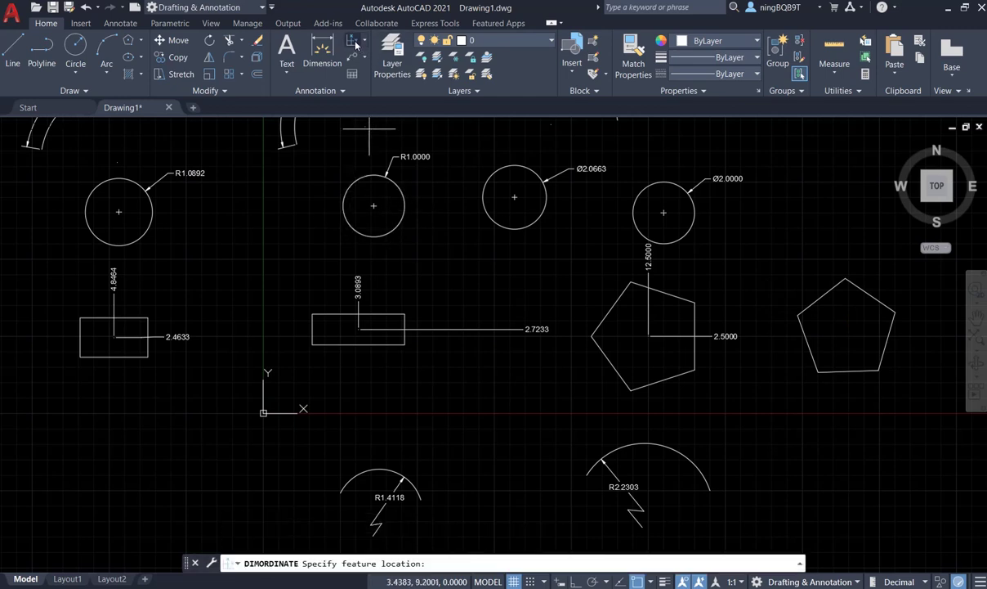
Add ordinate dimensions 18.9431 above and 2.7115 right of the pentagon's centre
{"action": "left_click", "coordinate": [847, 330]}
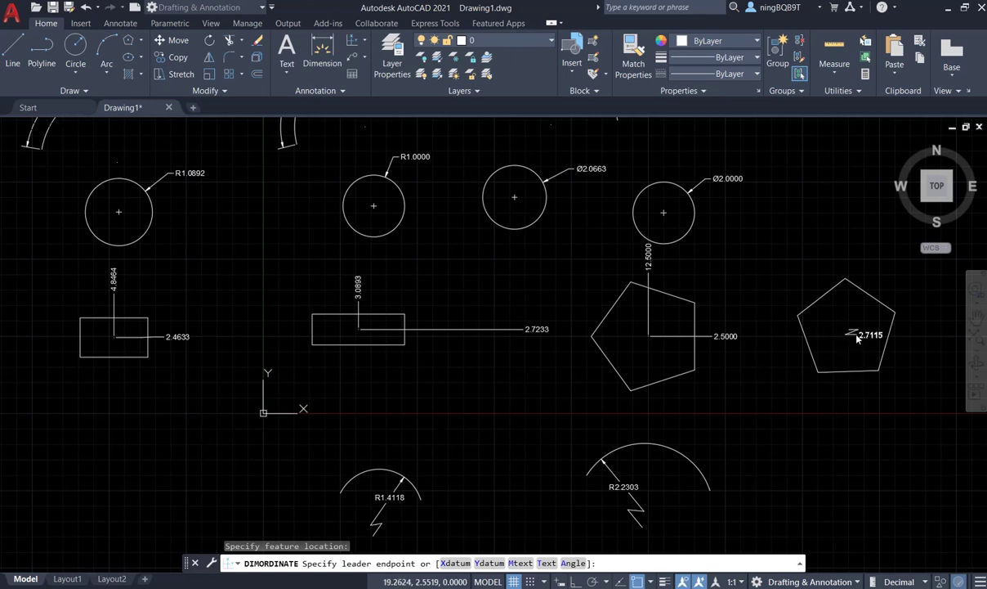
{"action": "left_click", "coordinate": [848, 245]}
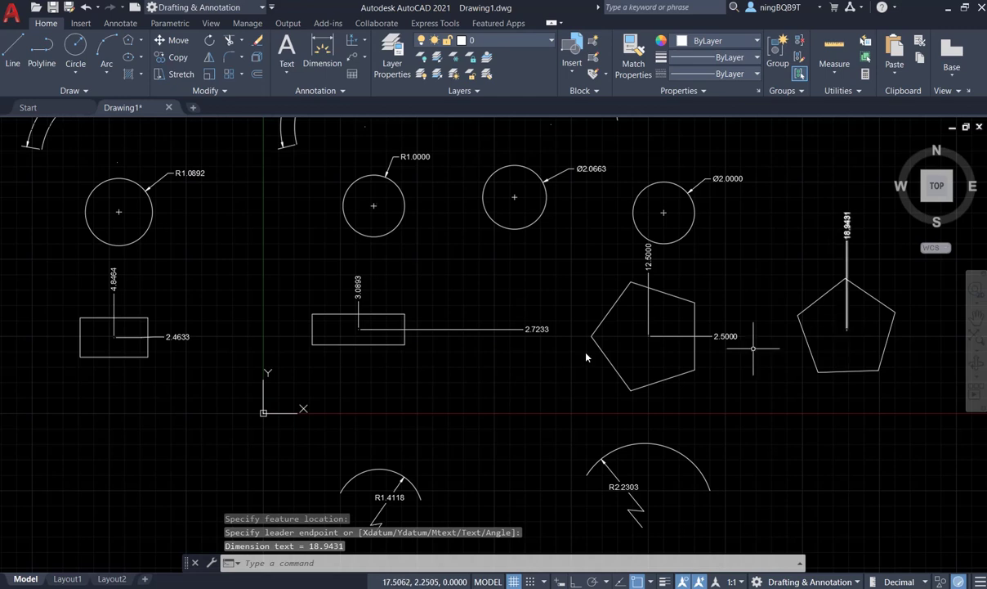
{"action": "left_click", "coordinate": [366, 41]}
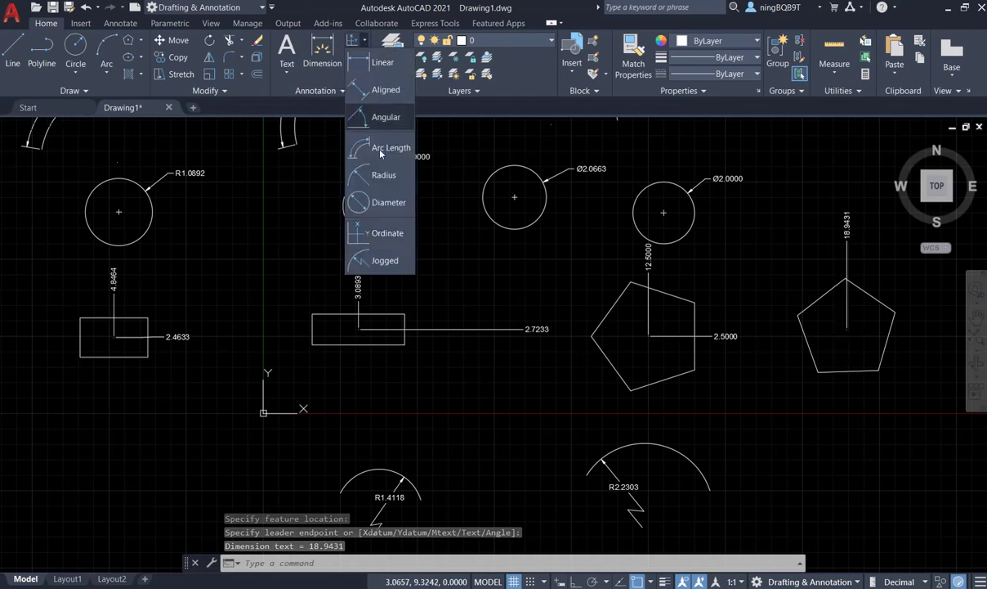
{"action": "left_click", "coordinate": [353, 226]}
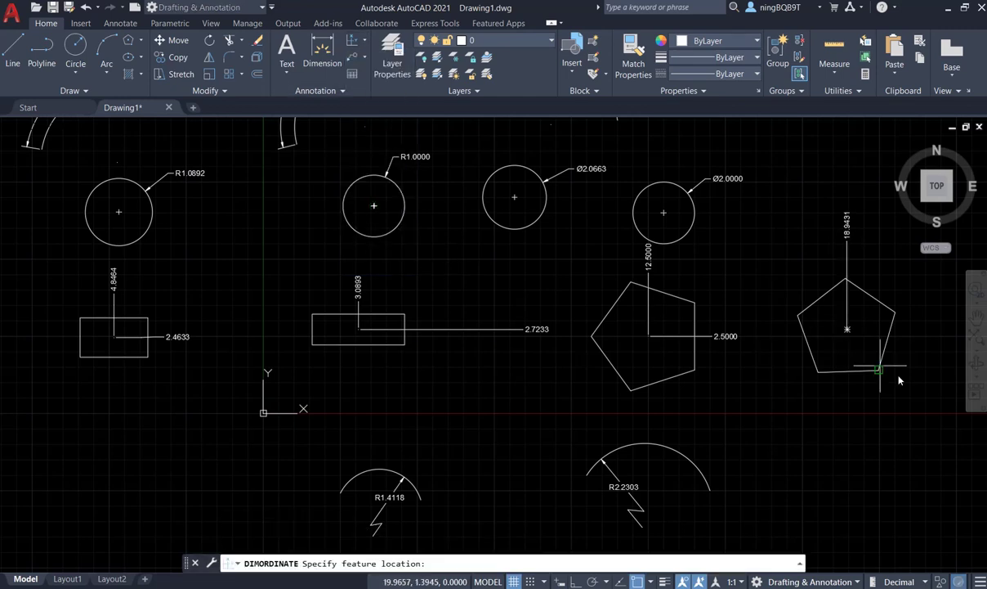
{"action": "left_click", "coordinate": [847, 330]}
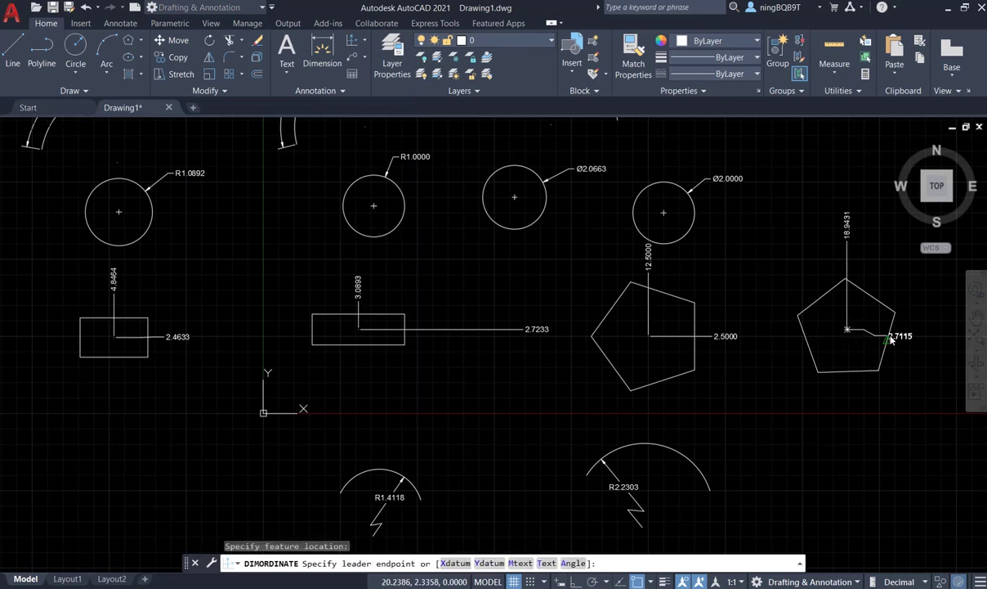
{"action": "left_click", "coordinate": [931, 331]}
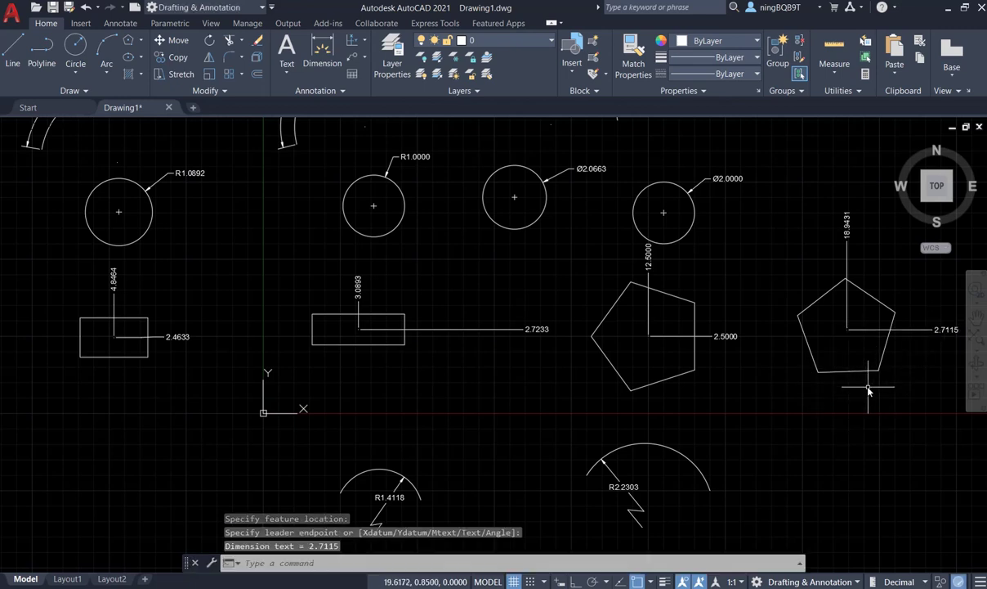
{"action": "left_click", "coordinate": [976, 316]}
Pan up to the arc row and draw a 3-point arc at the lower left
{"action": "mouse_move", "coordinate": [638, 454]}
{"action": "left_mouse_down"}
{"action": "mouse_move", "coordinate": [655, 357]}
{"action": "mouse_move", "coordinate": [604, 331]}
{"action": "left_mouse_up"}
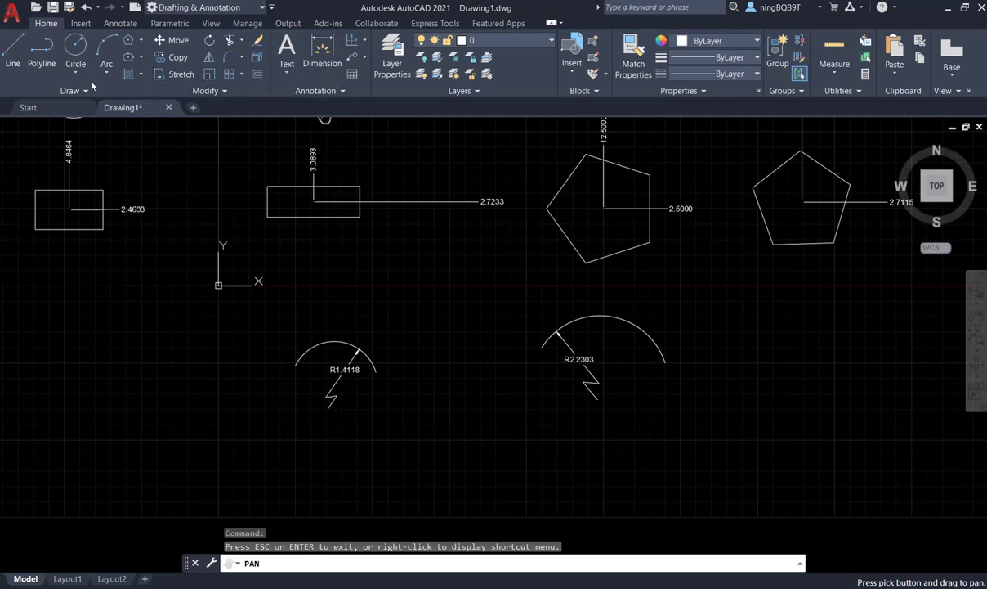
{"action": "left_click", "coordinate": [107, 49]}
{"action": "left_click", "coordinate": [91, 388]}
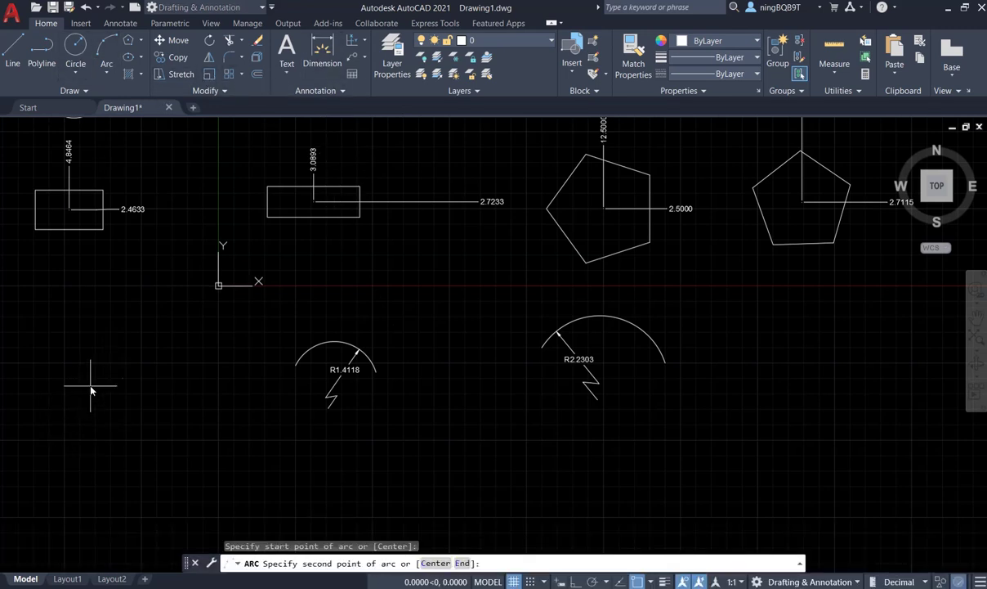
{"action": "left_click", "coordinate": [149, 353]}
{"action": "left_click", "coordinate": [186, 364]}
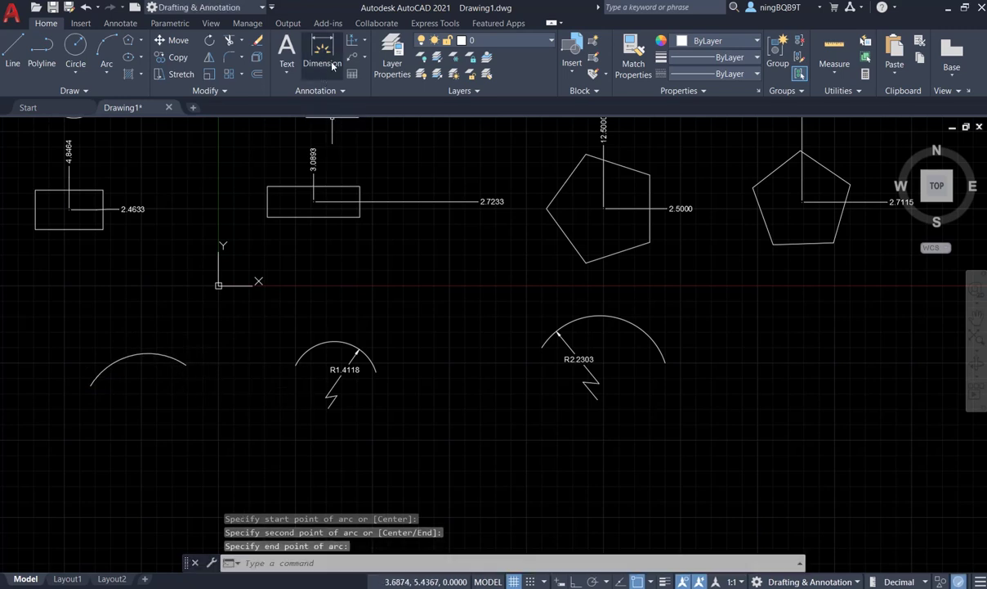
Add a jogged R2.1803 radius dimension to the new arc, centre override below it
{"action": "left_click", "coordinate": [356, 41]}
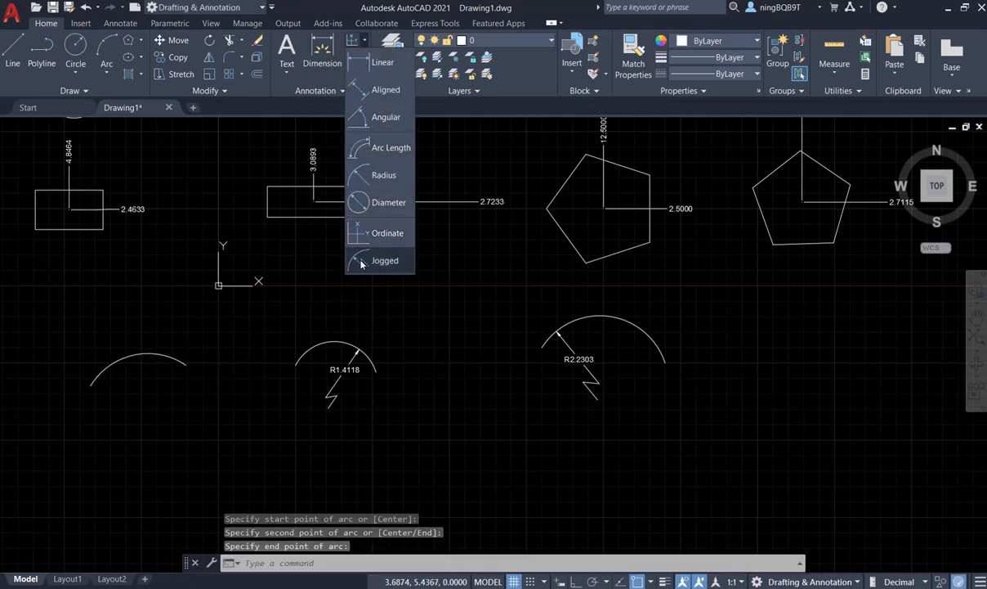
{"action": "left_click", "coordinate": [361, 261]}
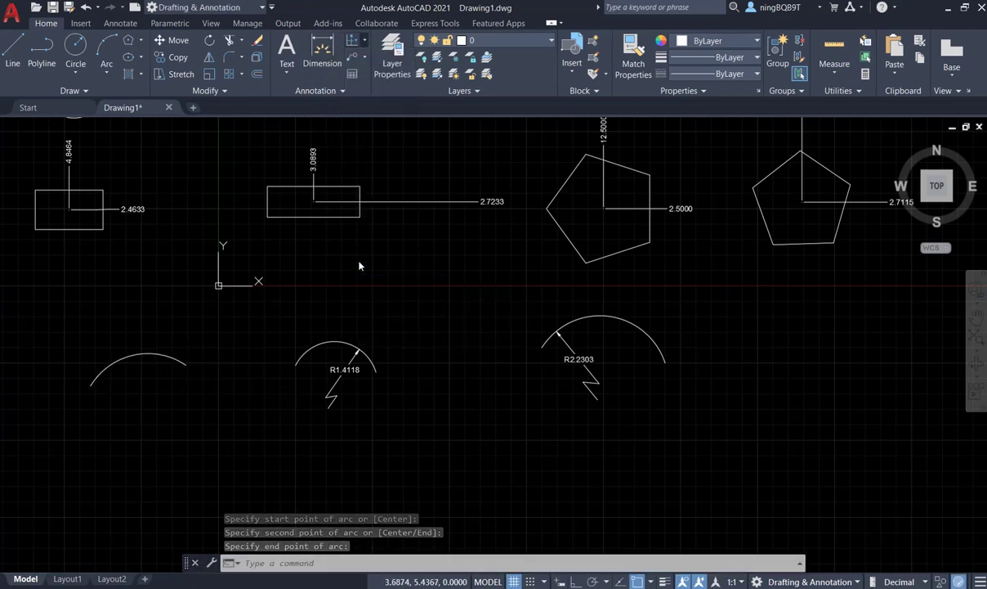
{"action": "left_click", "coordinate": [141, 359]}
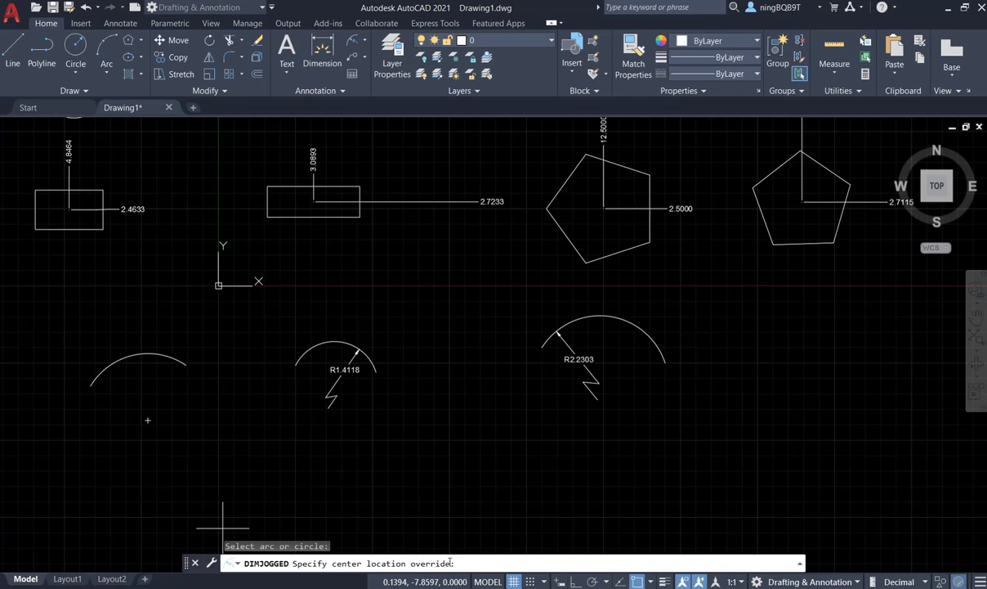
{"action": "left_click", "coordinate": [128, 422]}
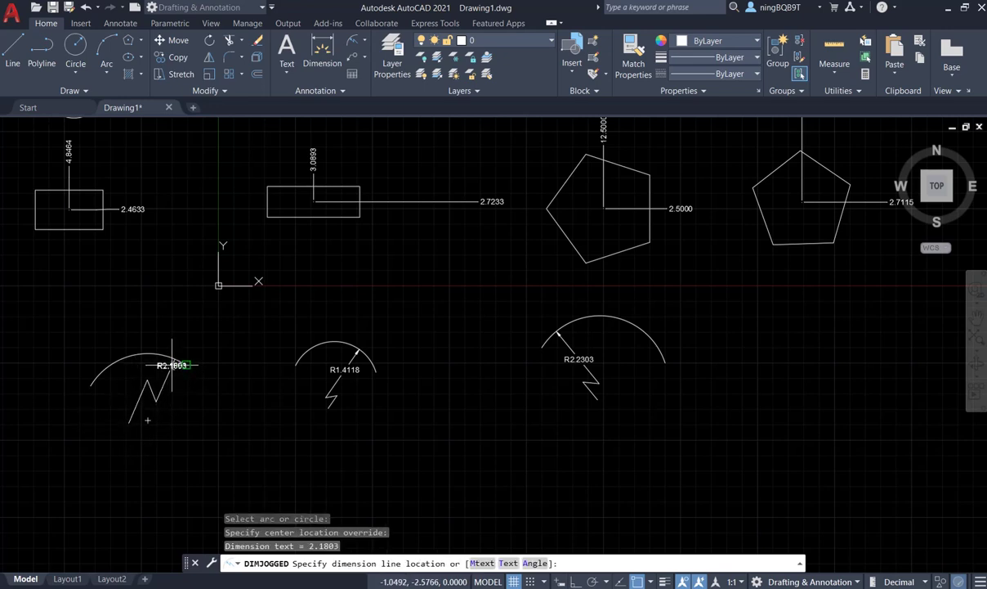
{"action": "left_click", "coordinate": [172, 365]}
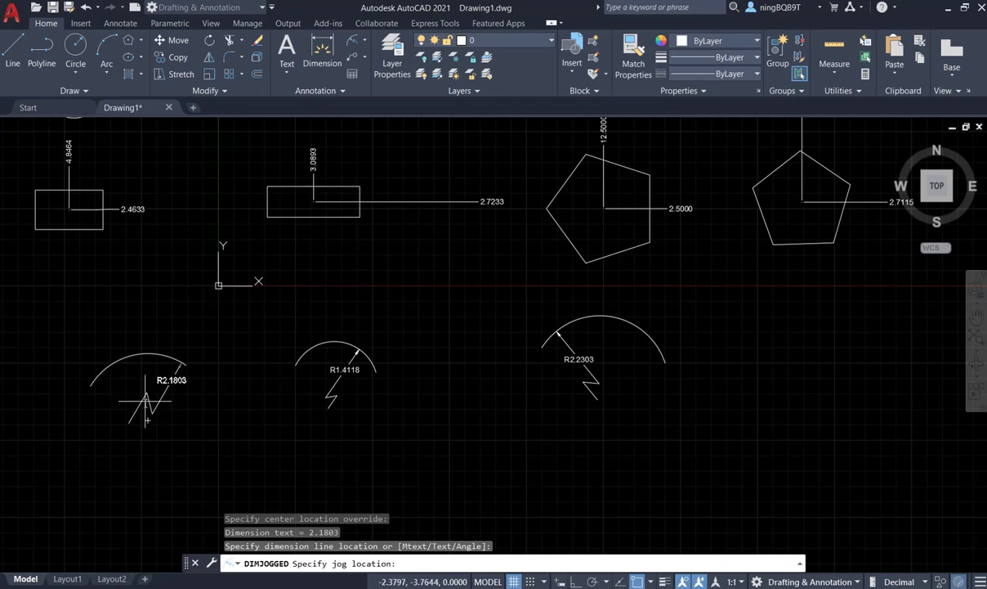
{"action": "left_click", "coordinate": [146, 400]}
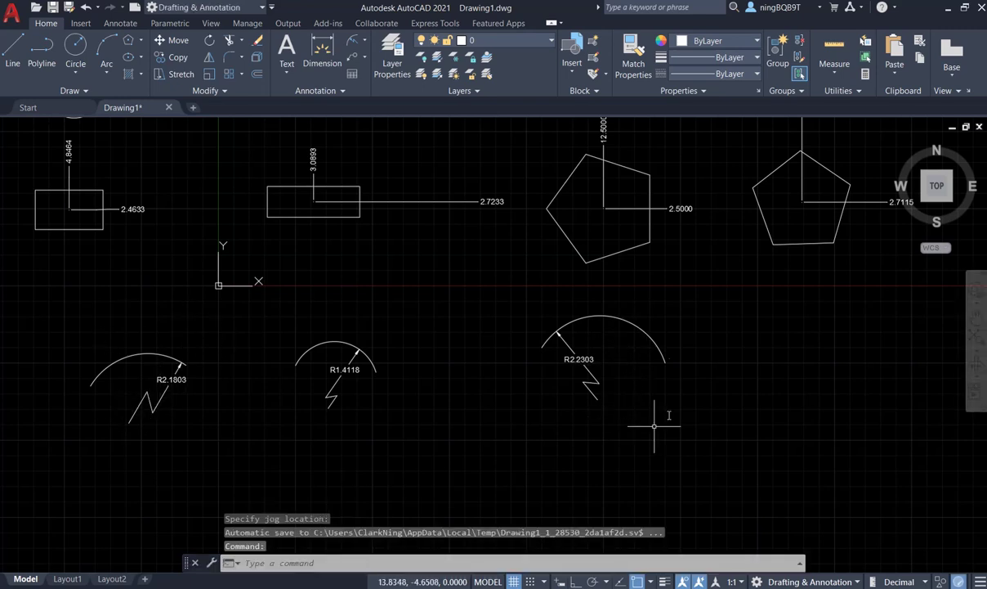
{"action": "left_click", "coordinate": [106, 49]}
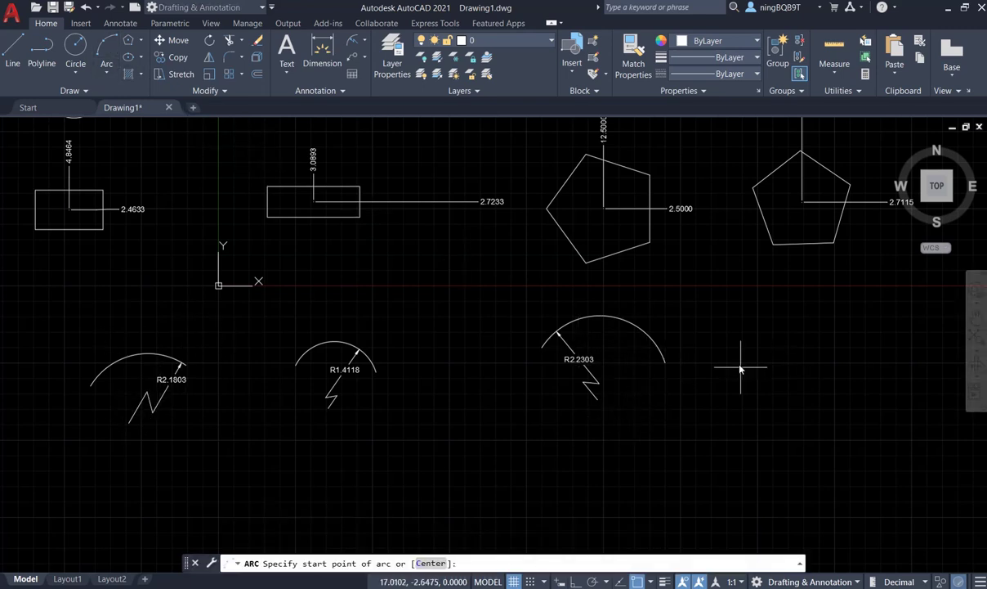
Draw a three-point arc to the right of the R2.2303 arc
{"action": "left_click", "coordinate": [724, 390]}
{"action": "left_click", "coordinate": [793, 341]}
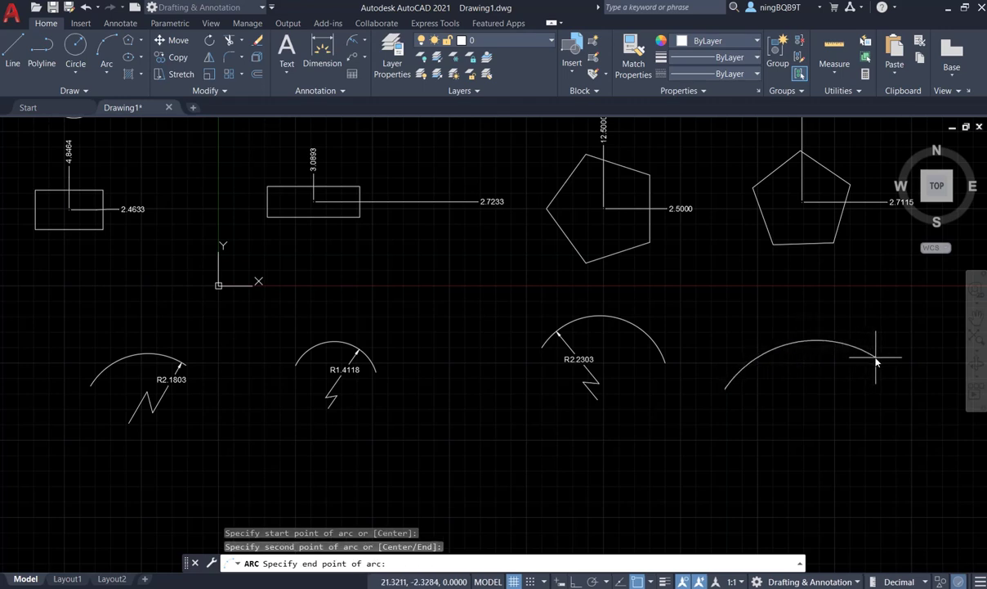
{"action": "left_click", "coordinate": [876, 356]}
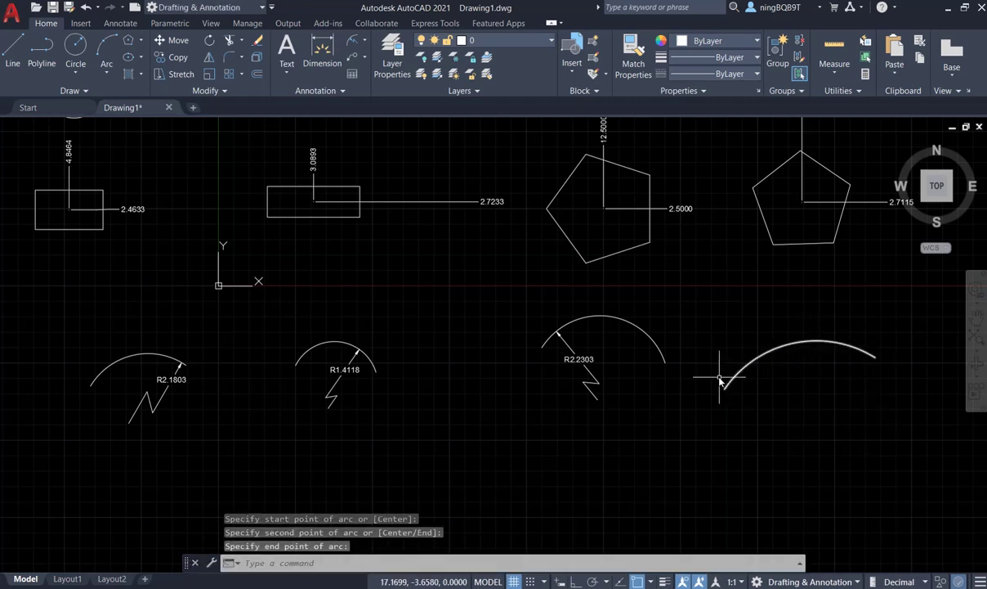
Add a jogged radius dimension R3.6095 to the new arc, with its centre override below it
{"action": "left_click", "coordinate": [353, 40]}
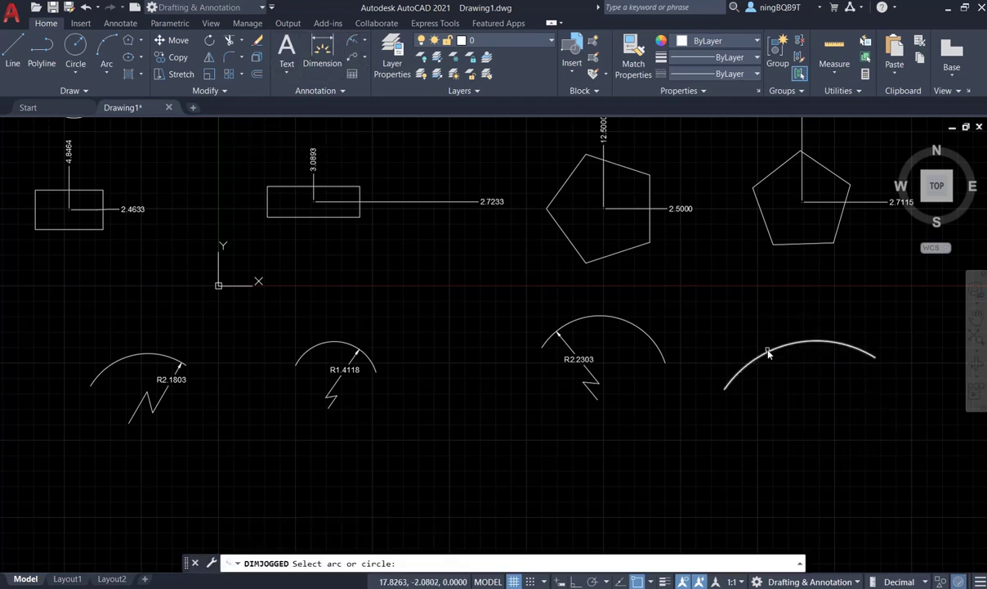
{"action": "left_click", "coordinate": [765, 356]}
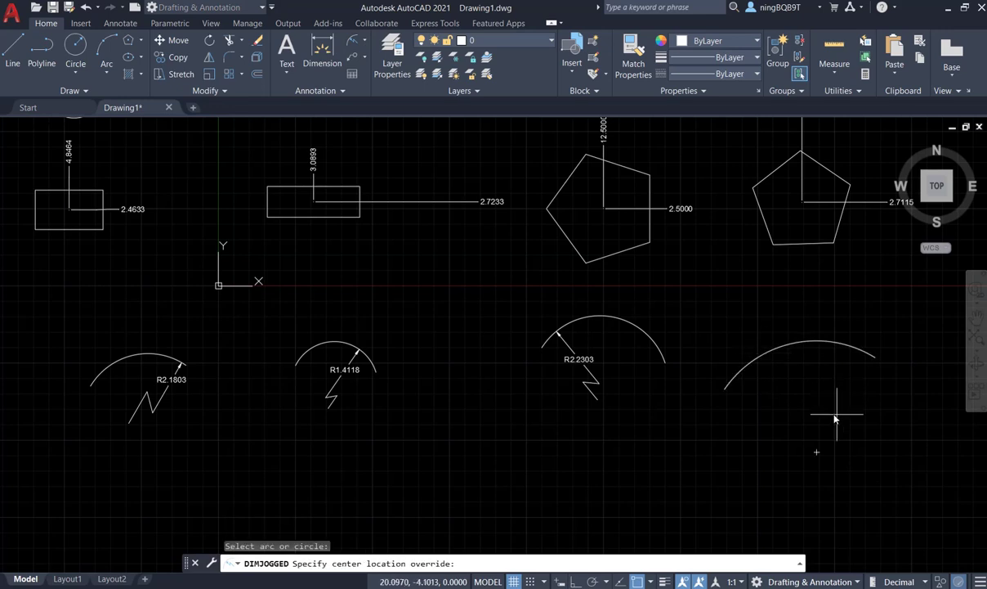
{"action": "left_click", "coordinate": [782, 452]}
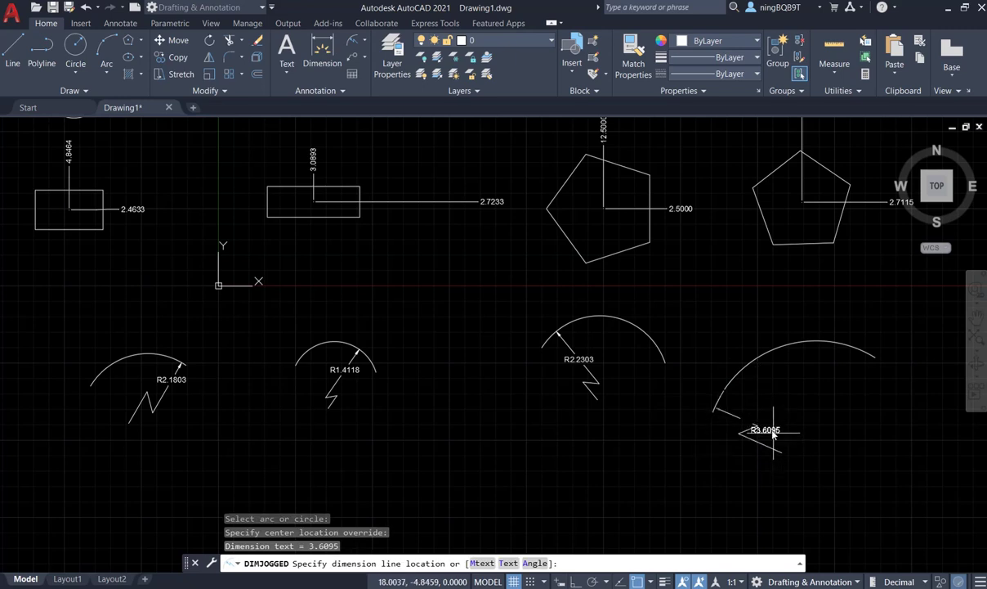
{"action": "left_click", "coordinate": [745, 389]}
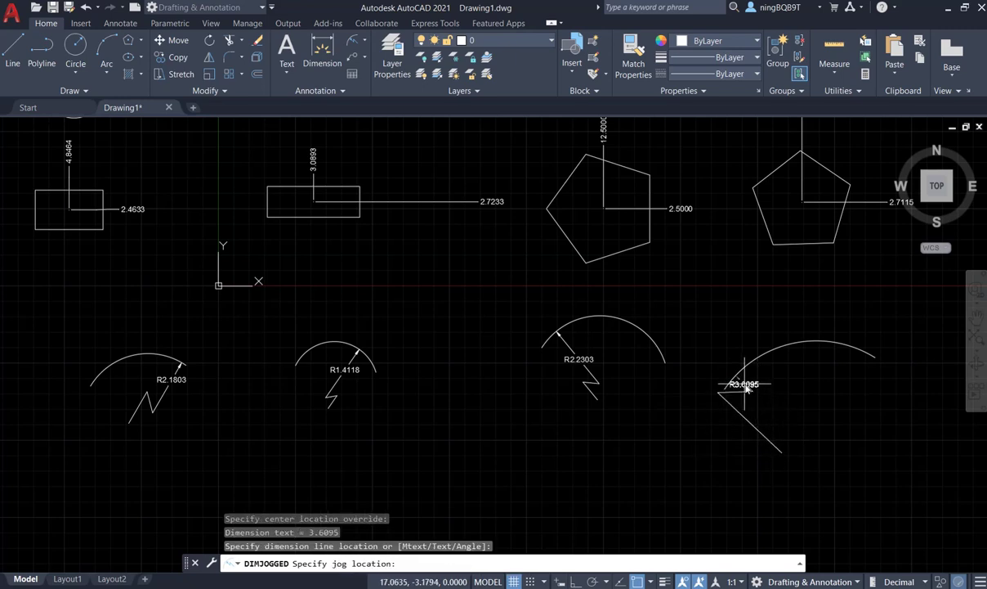
{"action": "left_click", "coordinate": [771, 435]}
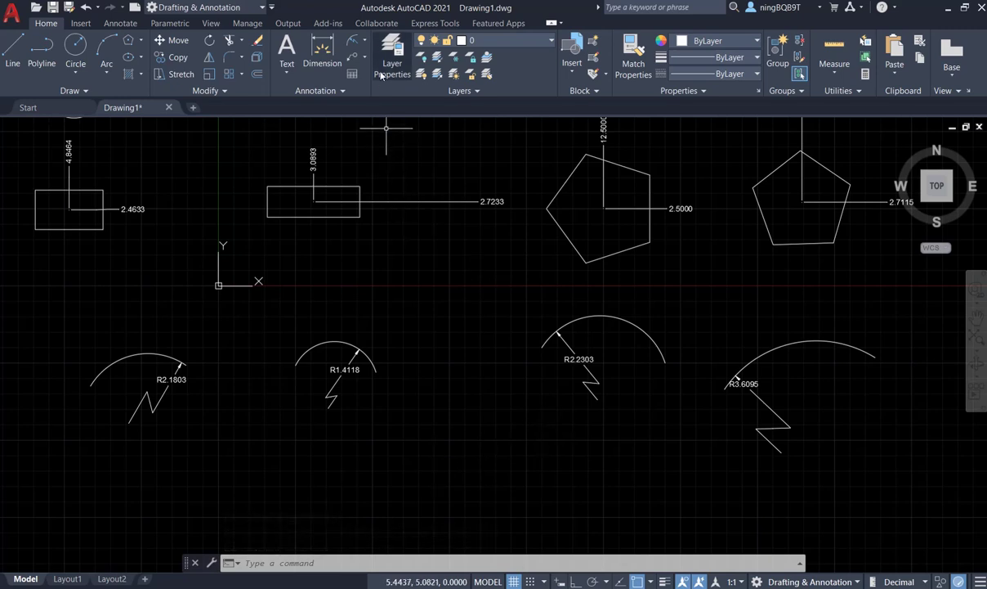
{"action": "left_click", "coordinate": [366, 42]}
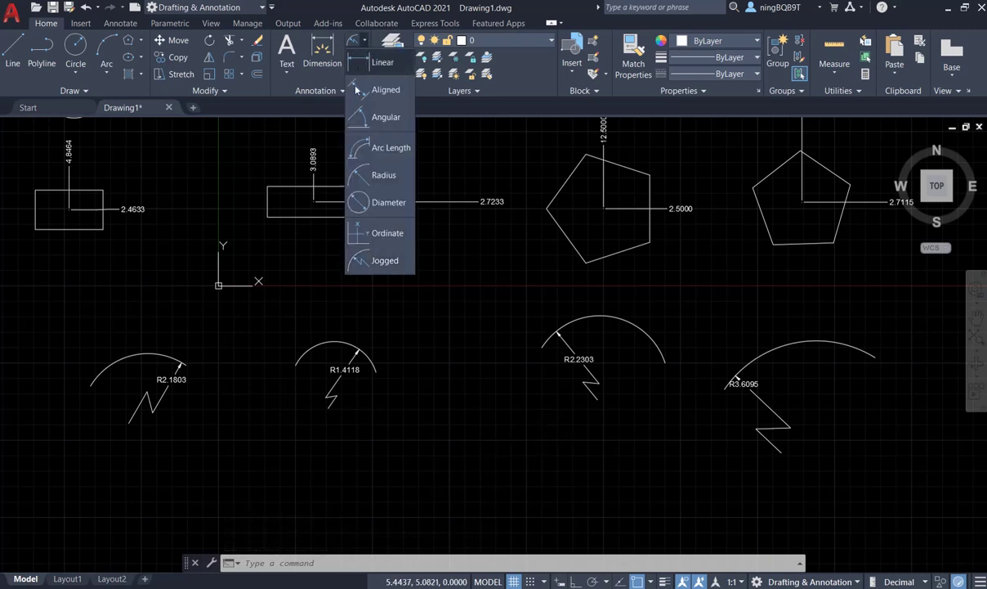